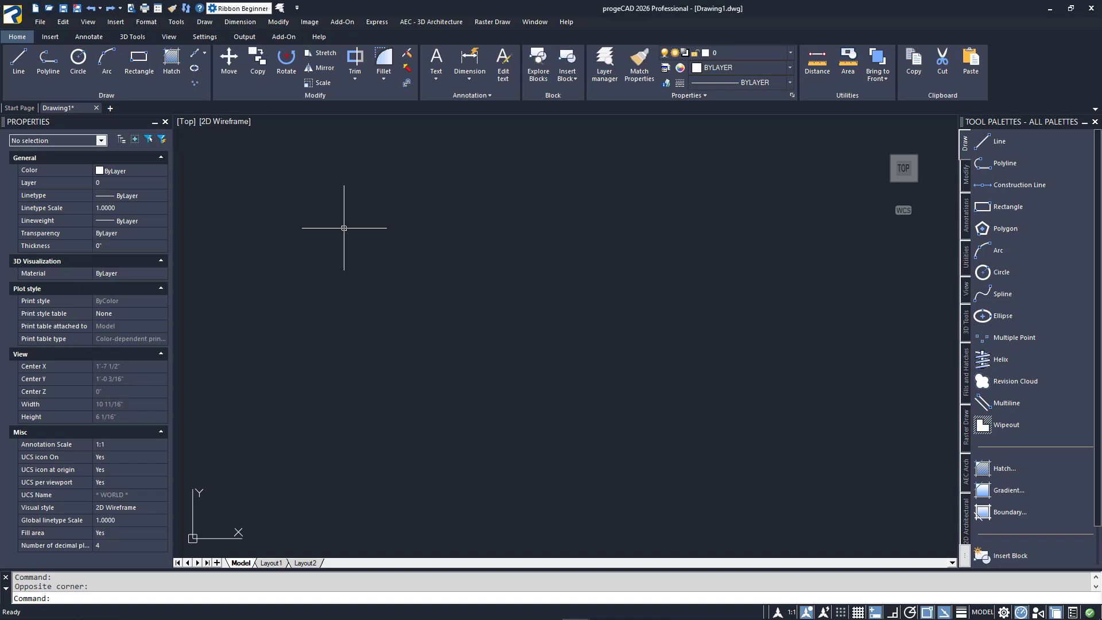
Create a multiline text block reading "THIS IS A MULTILINE TEXT EXAMPLE" in the upper part of the drawing
click(89, 36)
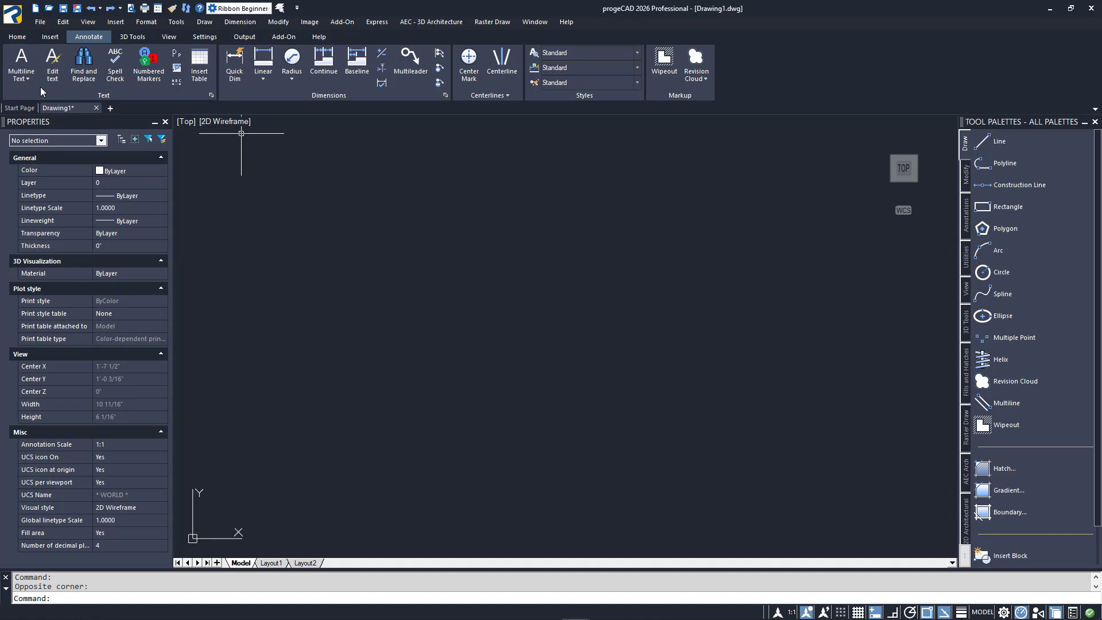
click(24, 64)
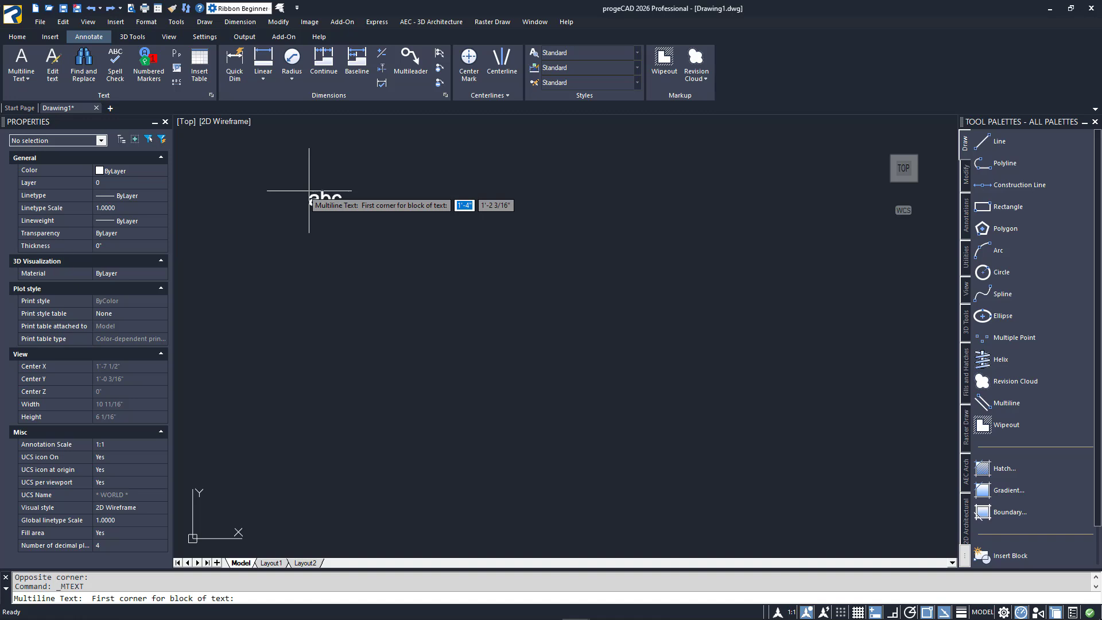
click(309, 191)
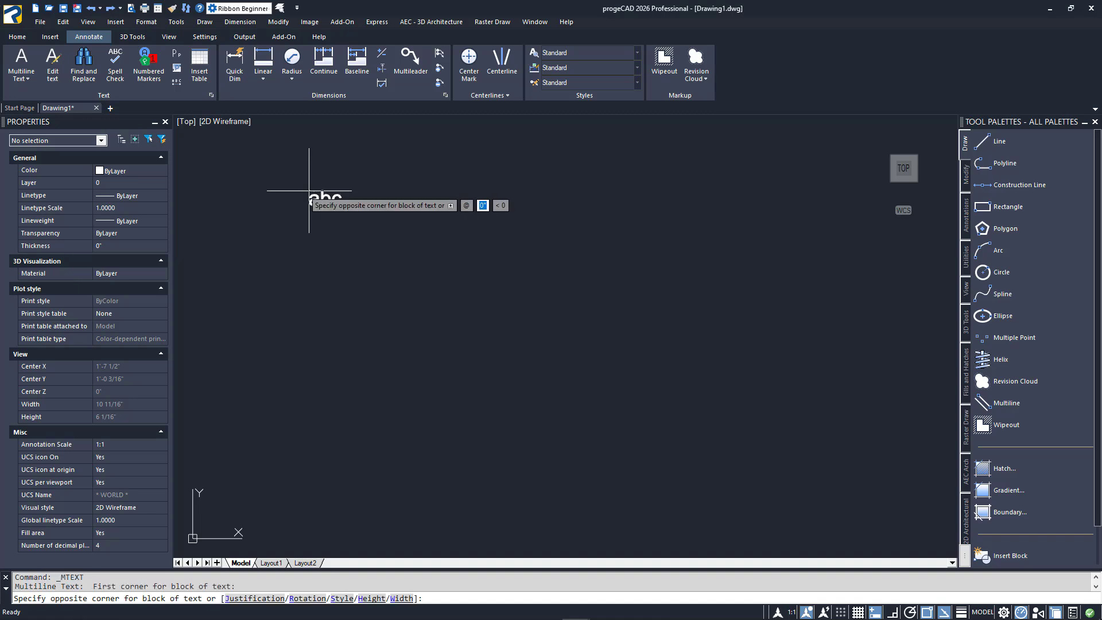
click(472, 242)
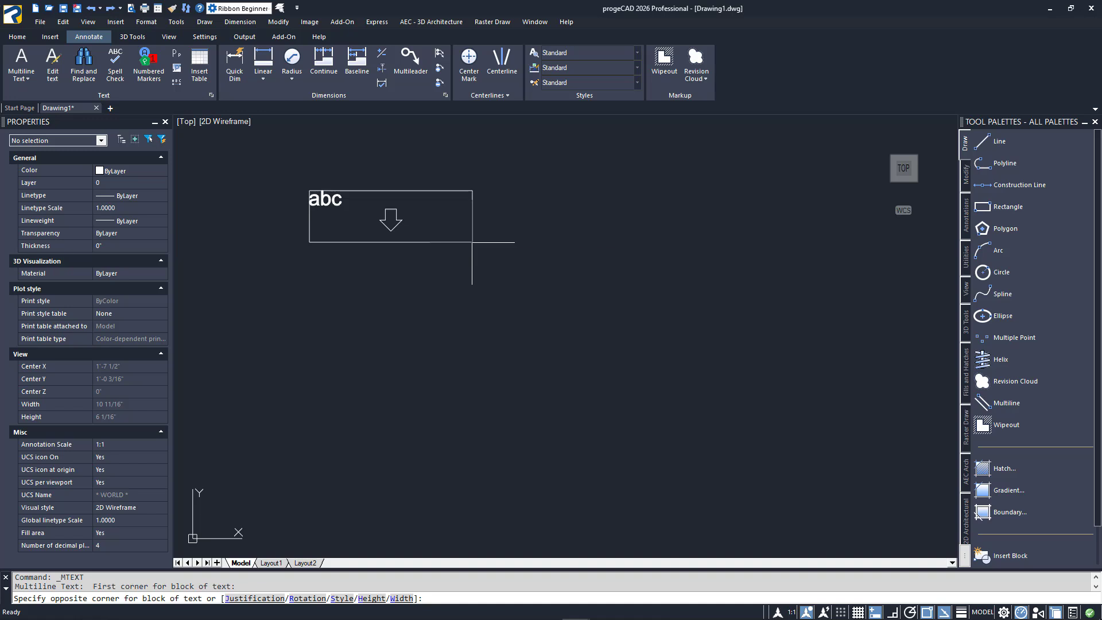
text(THIS IS A MULTI)
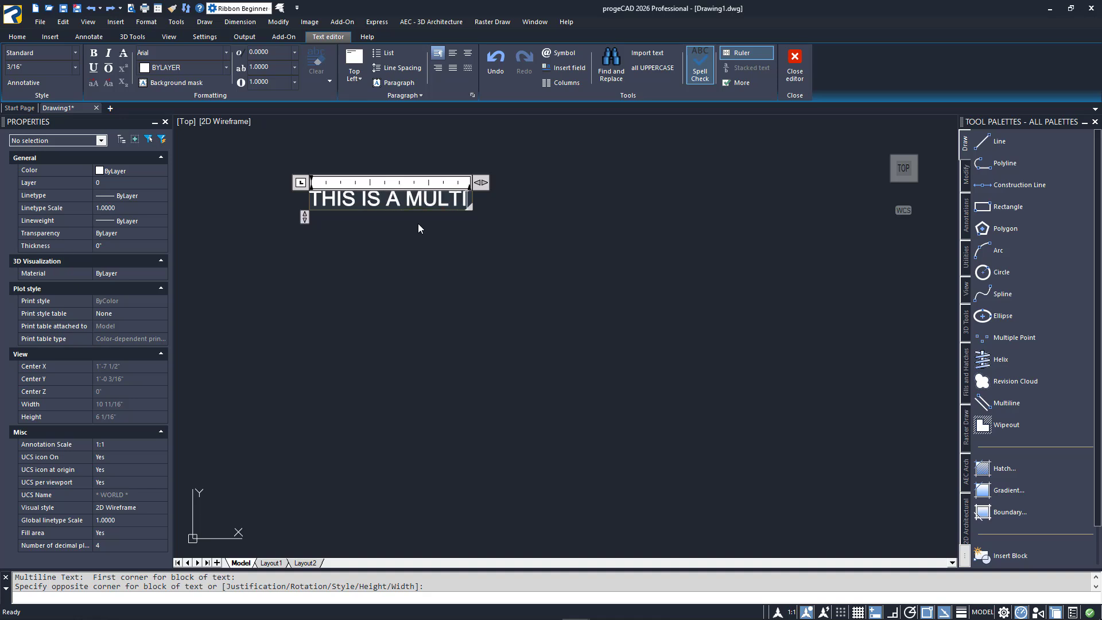
text(LINE TEXT EXAMPLE)
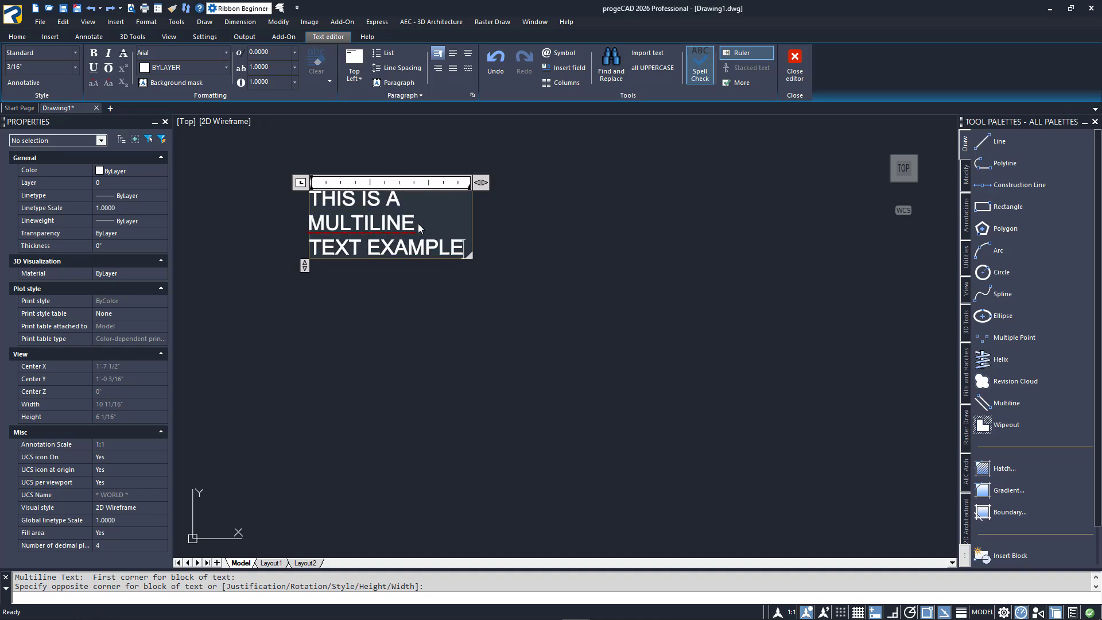
click(521, 314)
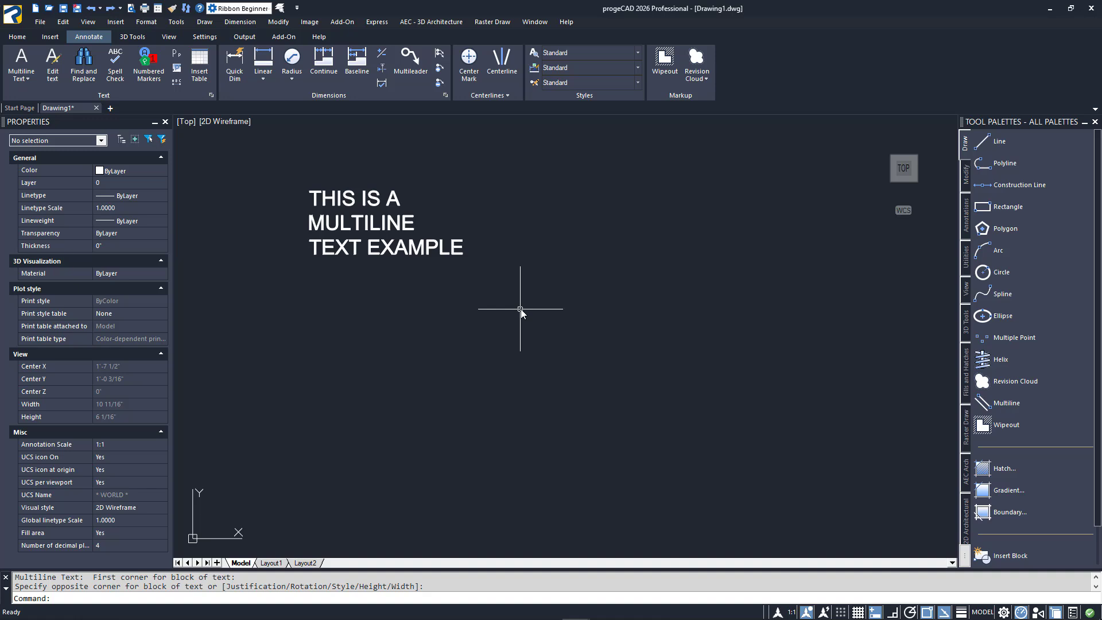
Place single line text "THIS IS SINGLE LINE TEXT" below the multiline block with default 3/16" height and 0 rotation
click(30, 83)
click(47, 128)
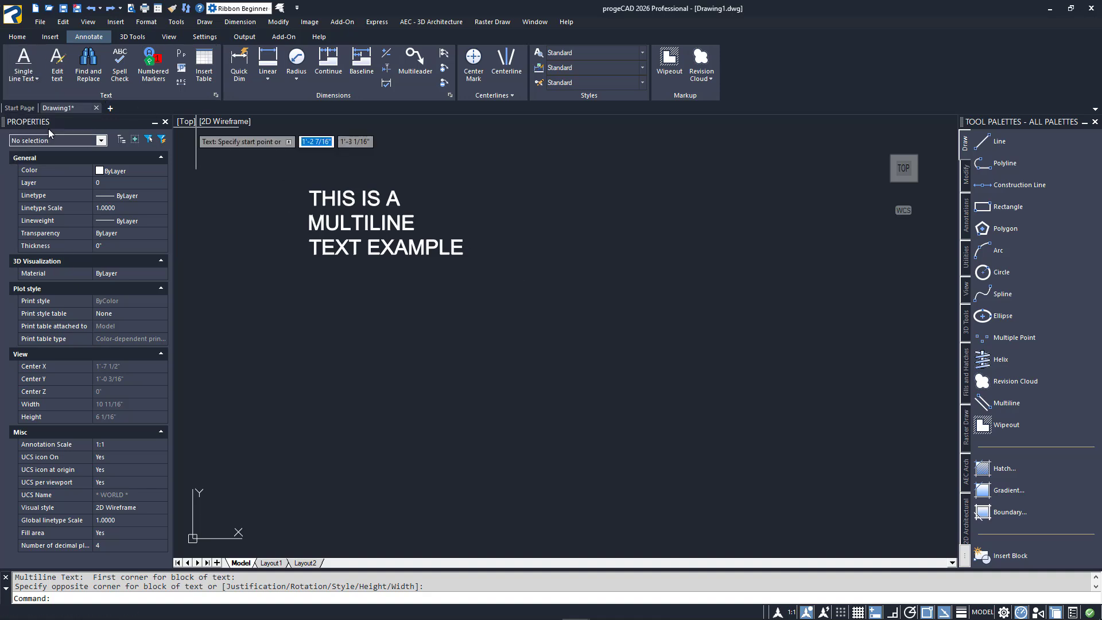
click(311, 333)
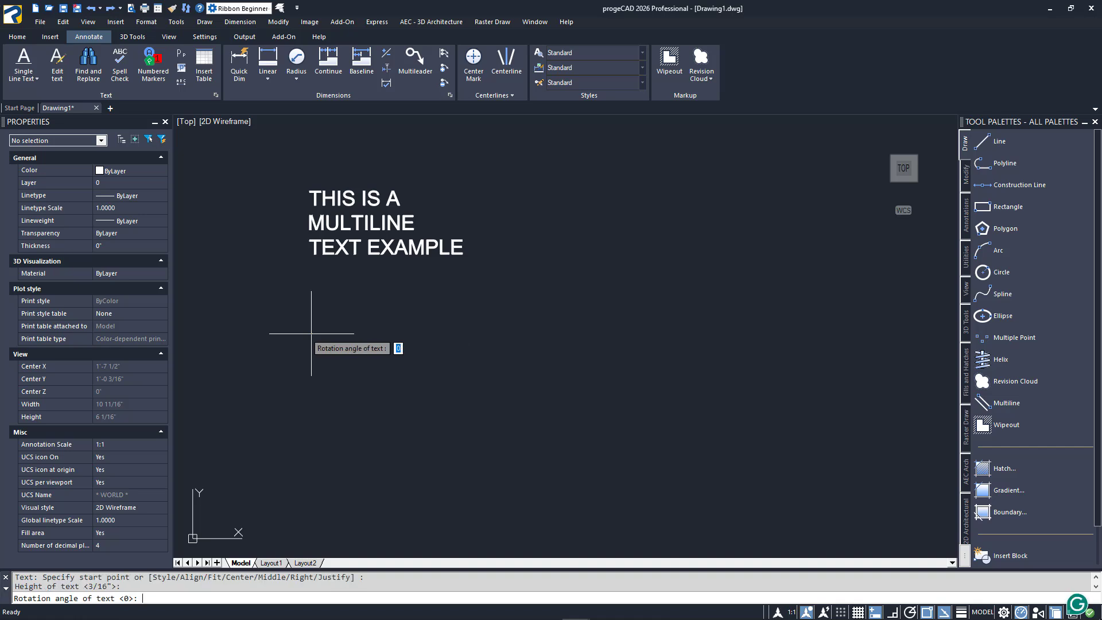
key(Return)
key(Return)
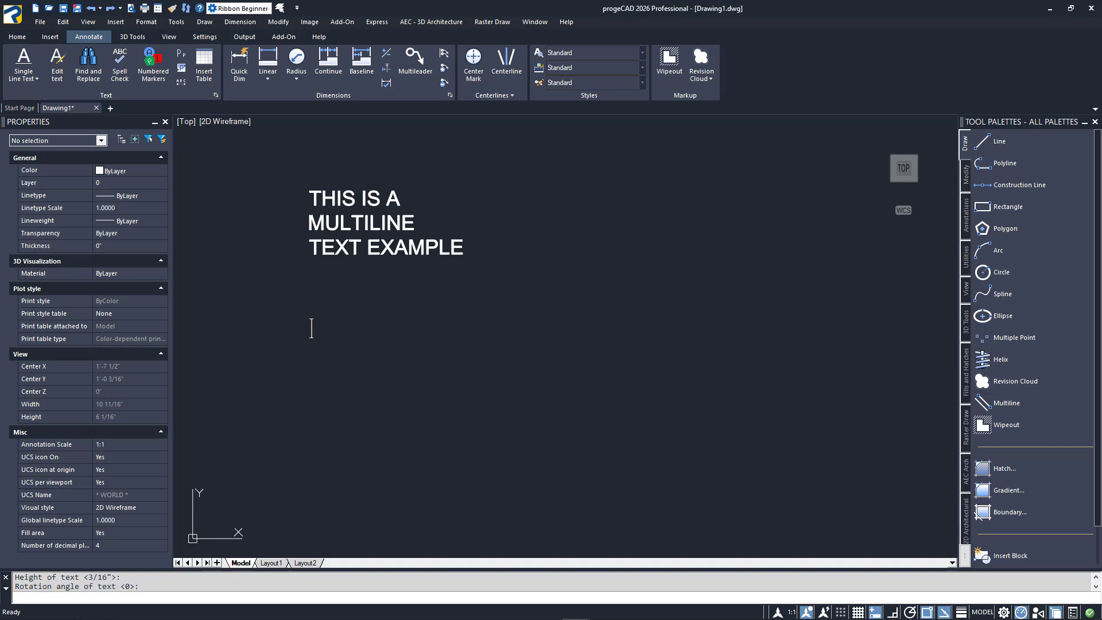
text(THIS IS SIN)
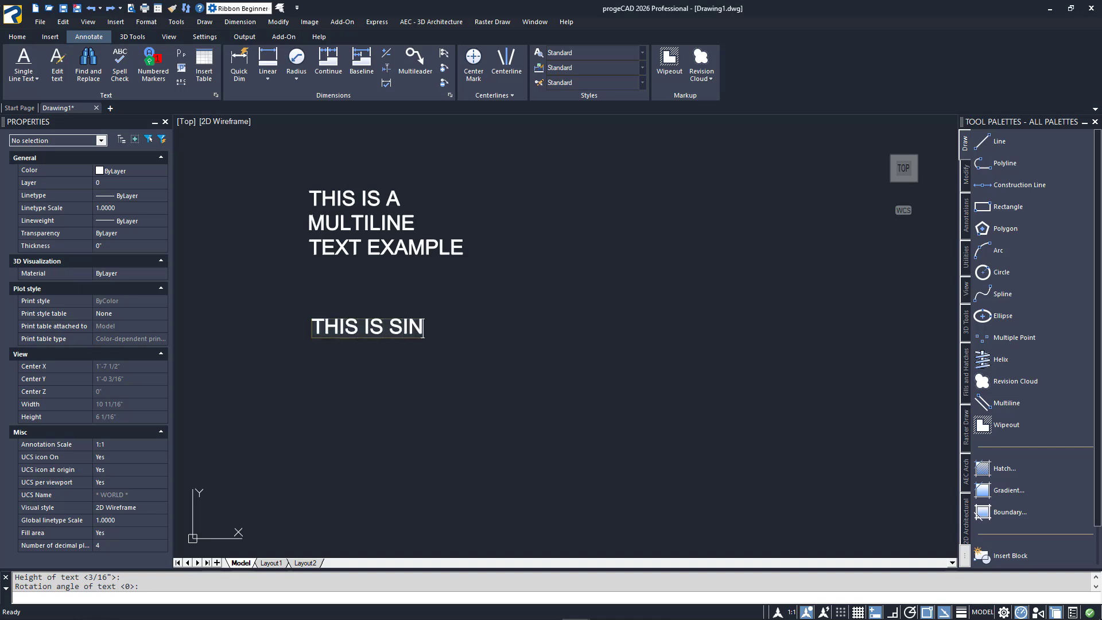
text(GLE LINE TEXT)
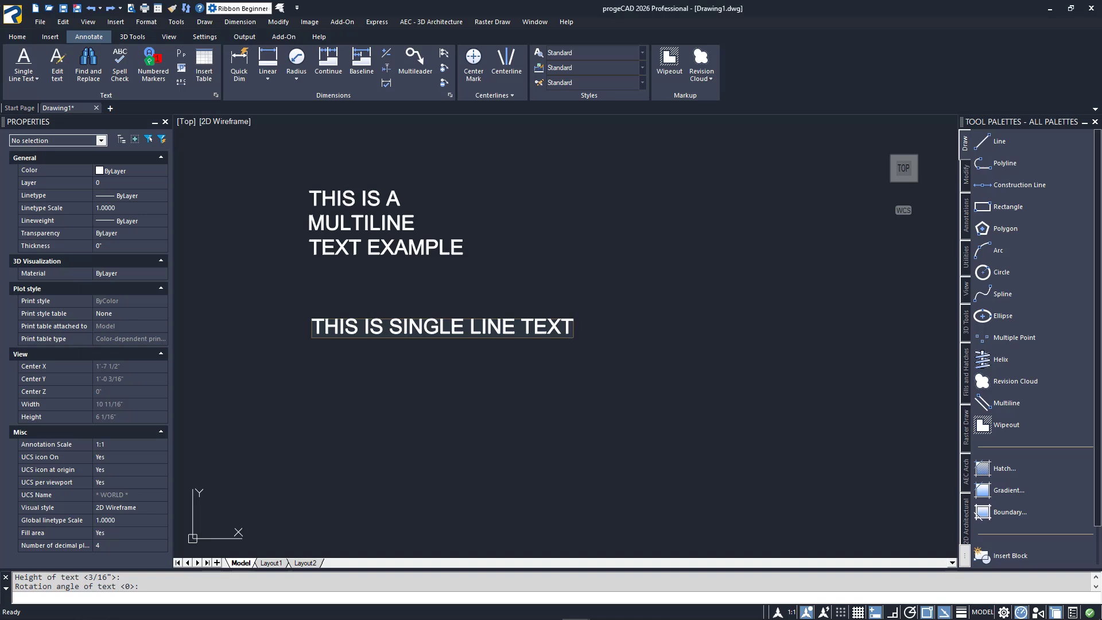
key(Return)
key(Return)
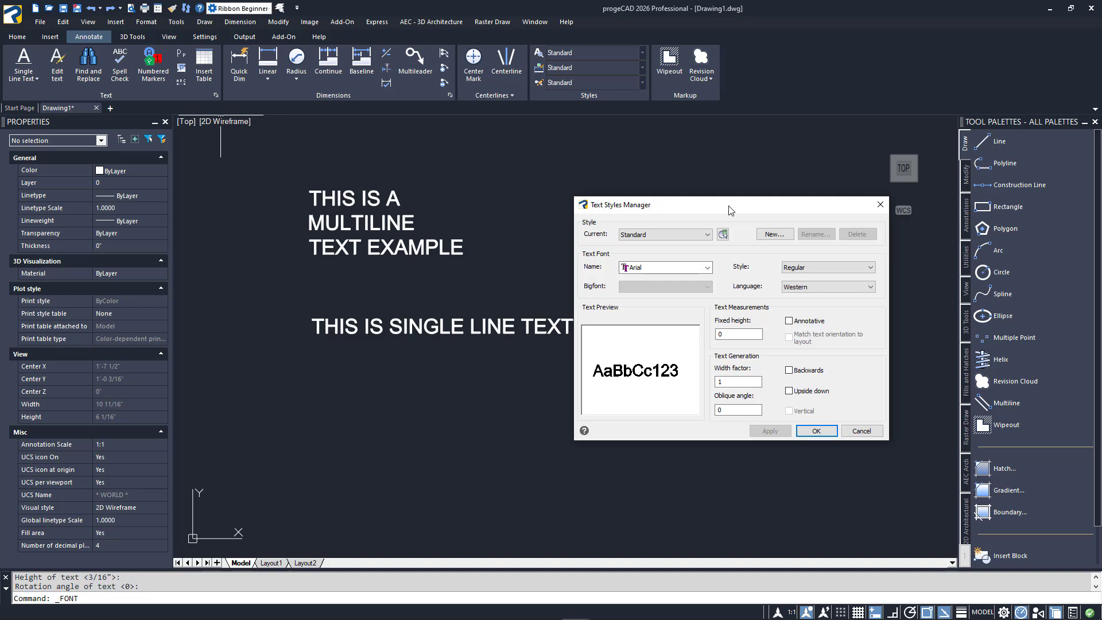
Review the Standard text style's font, font style and fixed height options in the Text Styles Manager, and cancel it
drag(731, 211, 572, 184)
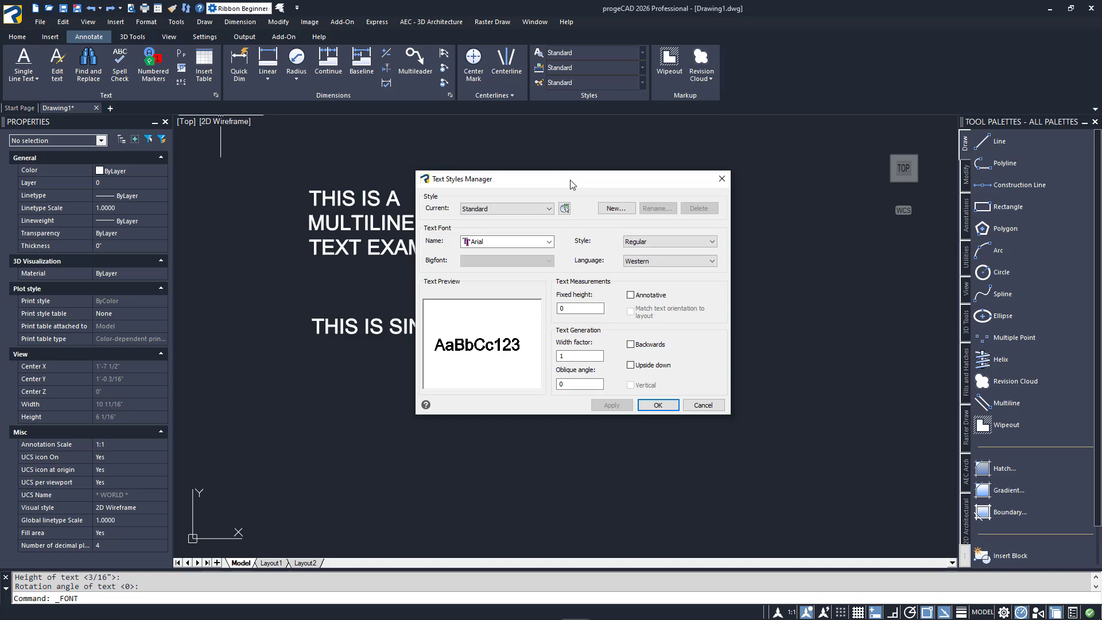
click(549, 208)
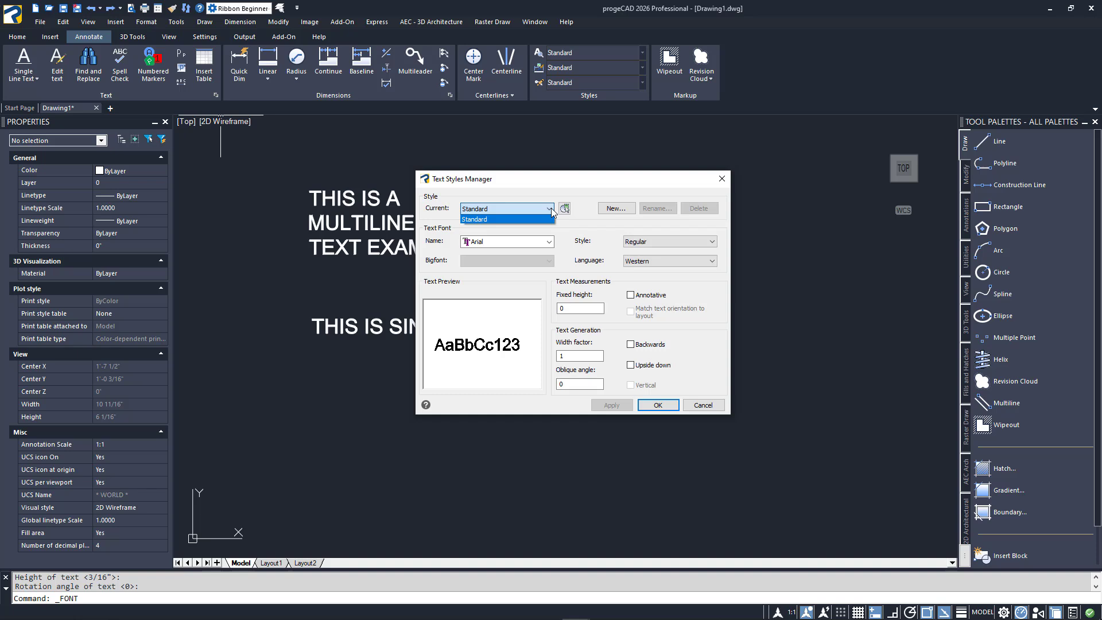
click(551, 208)
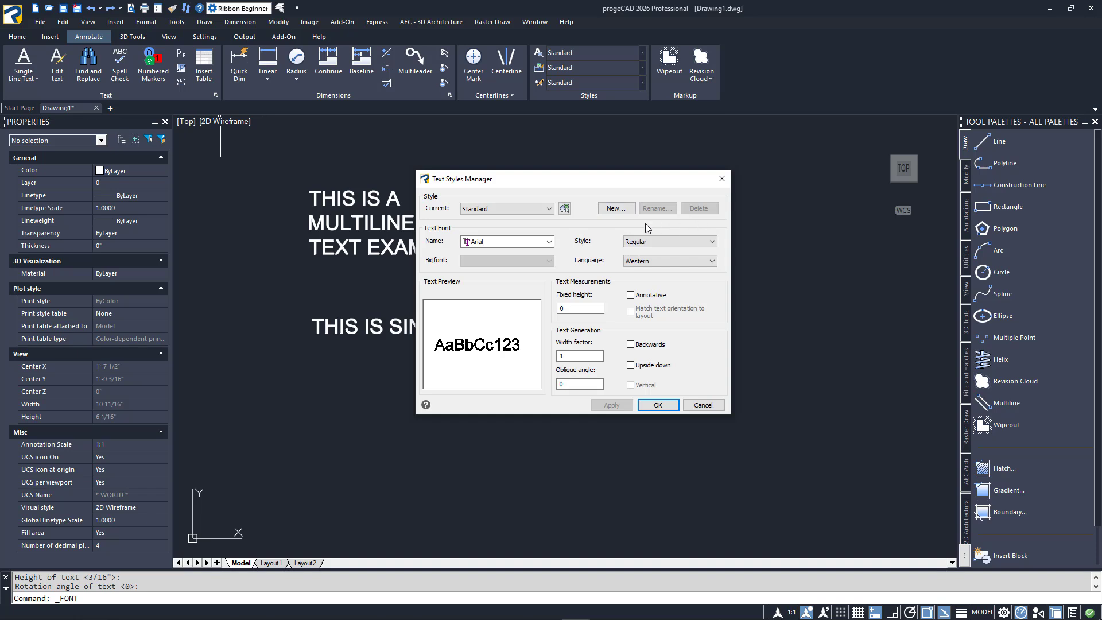
click(550, 243)
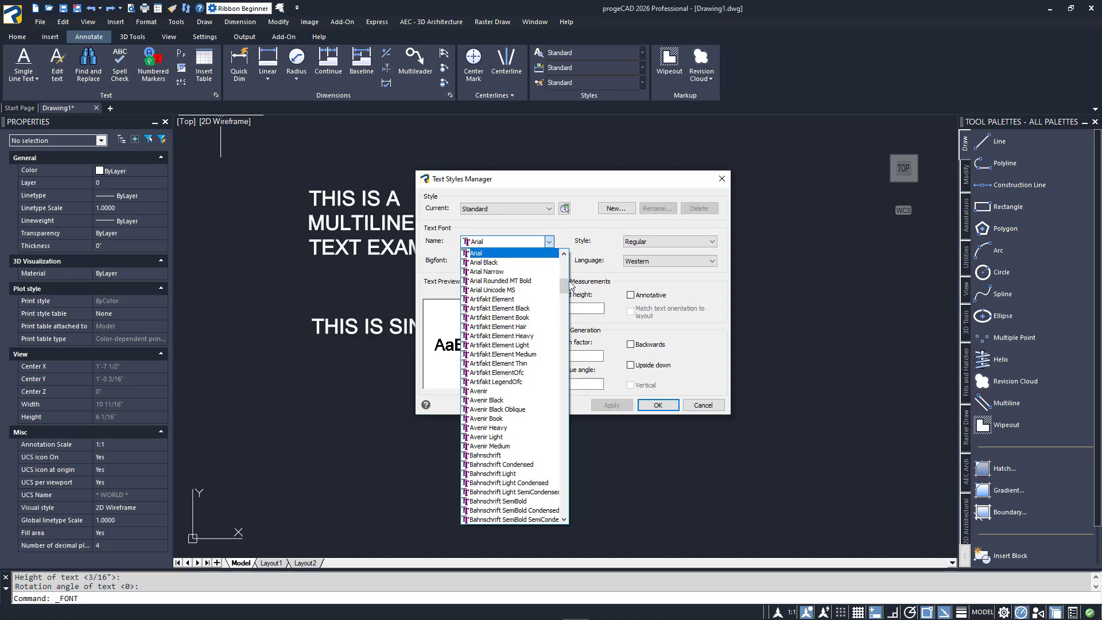
drag(567, 289, 562, 391)
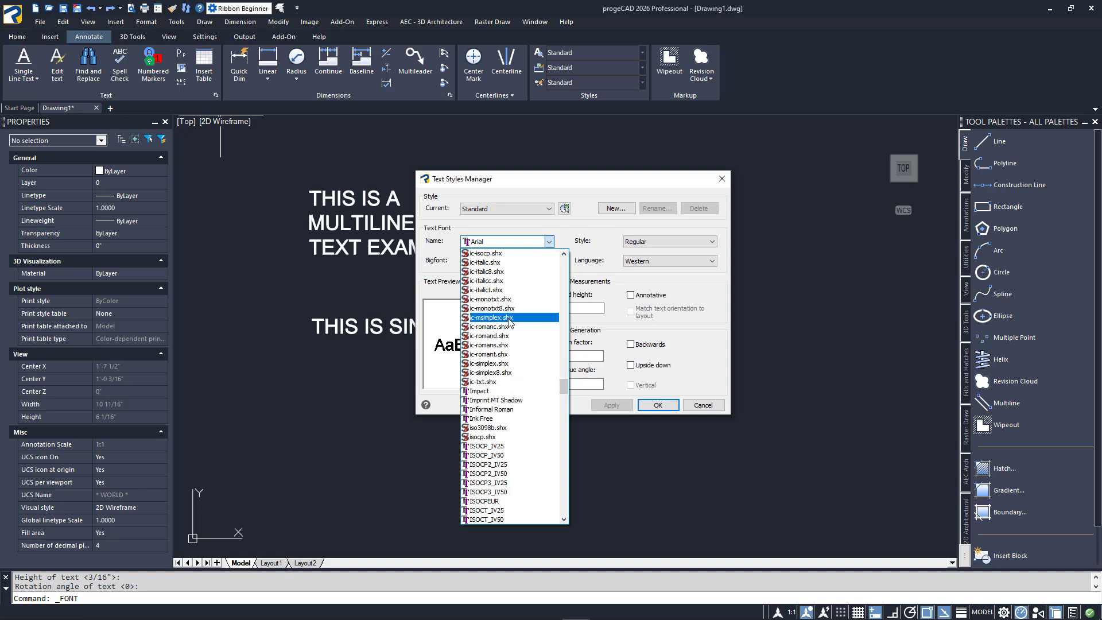
click(589, 235)
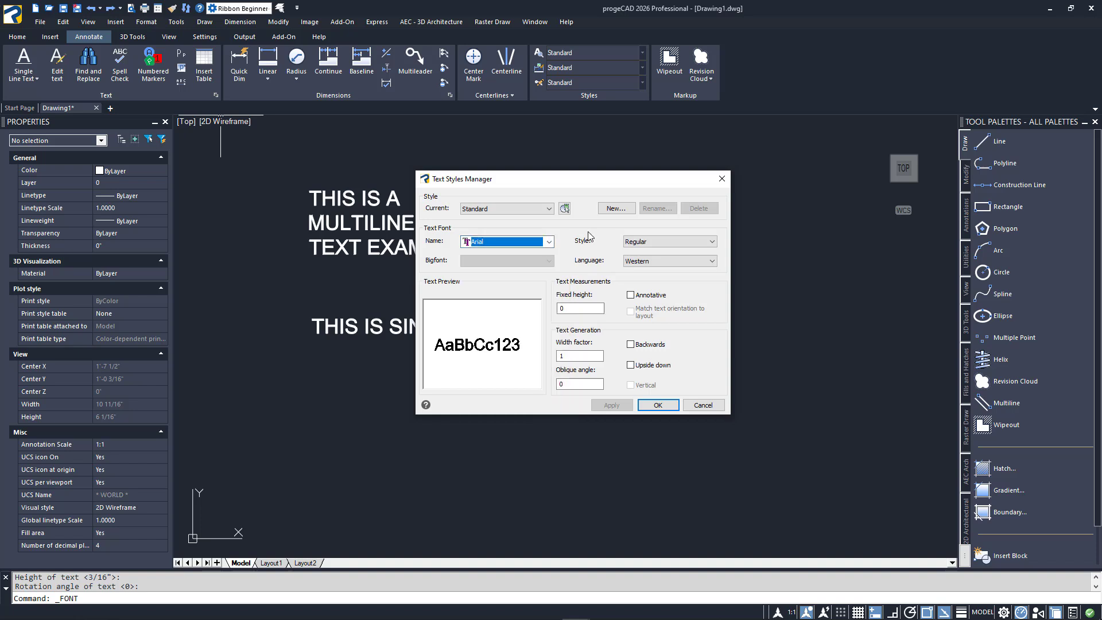
click(712, 242)
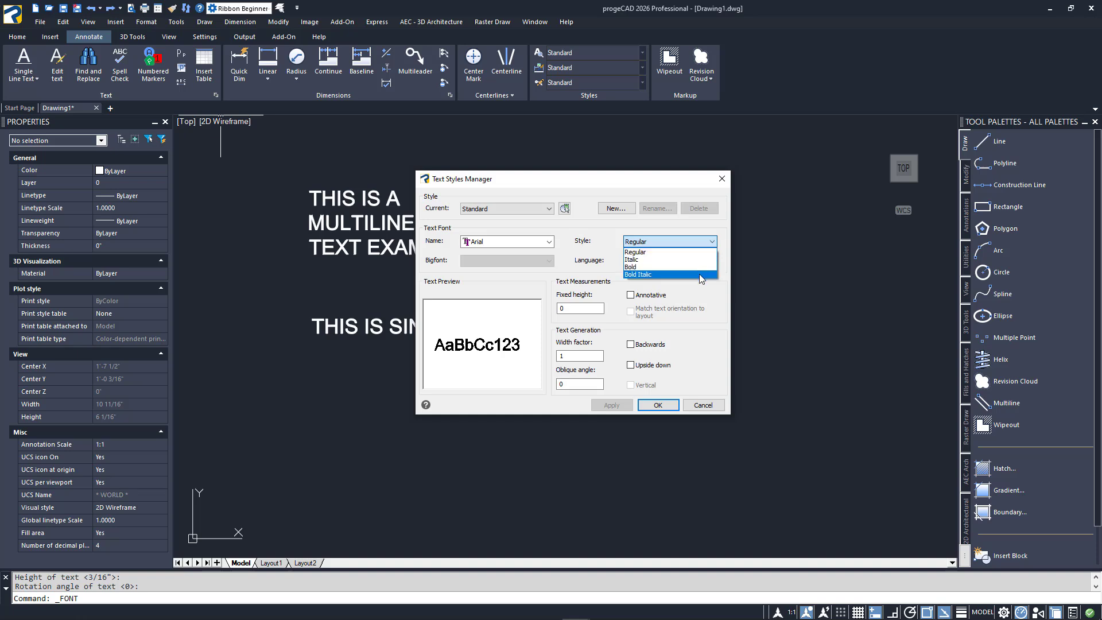
key(Escape)
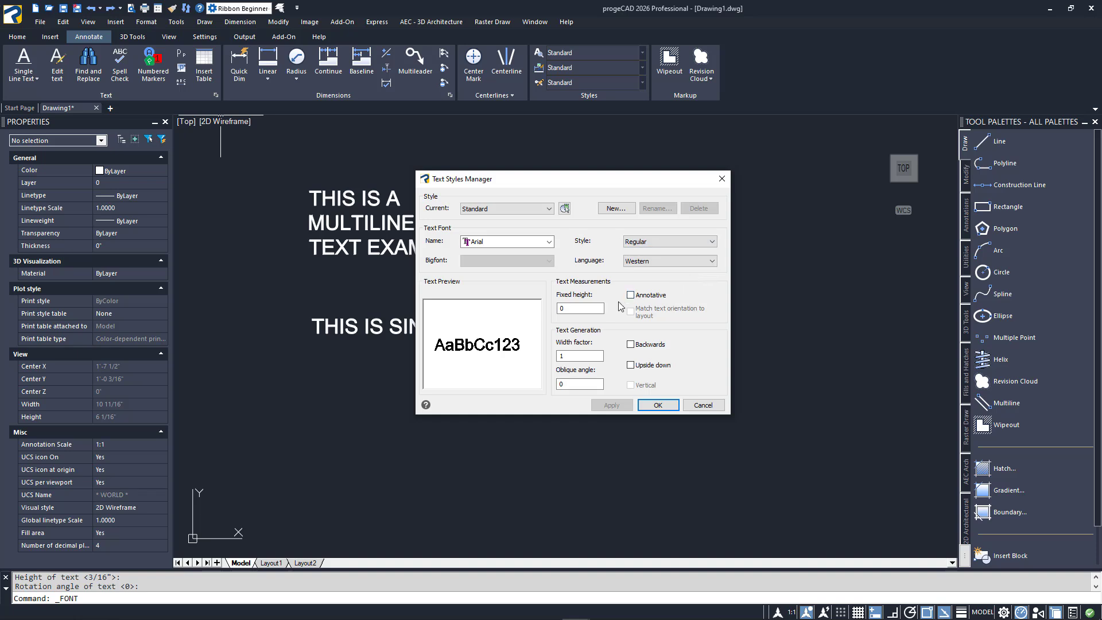
double_click(601, 309)
click(601, 311)
click(703, 405)
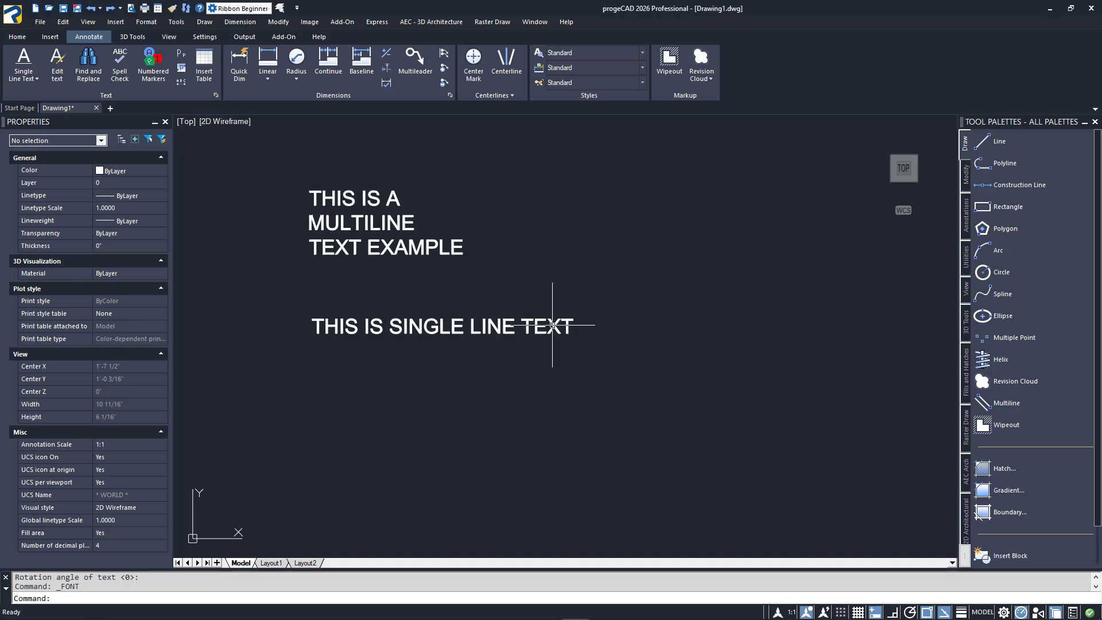
Edit the single line text to append "EXAMPLE" at its end
click(552, 325)
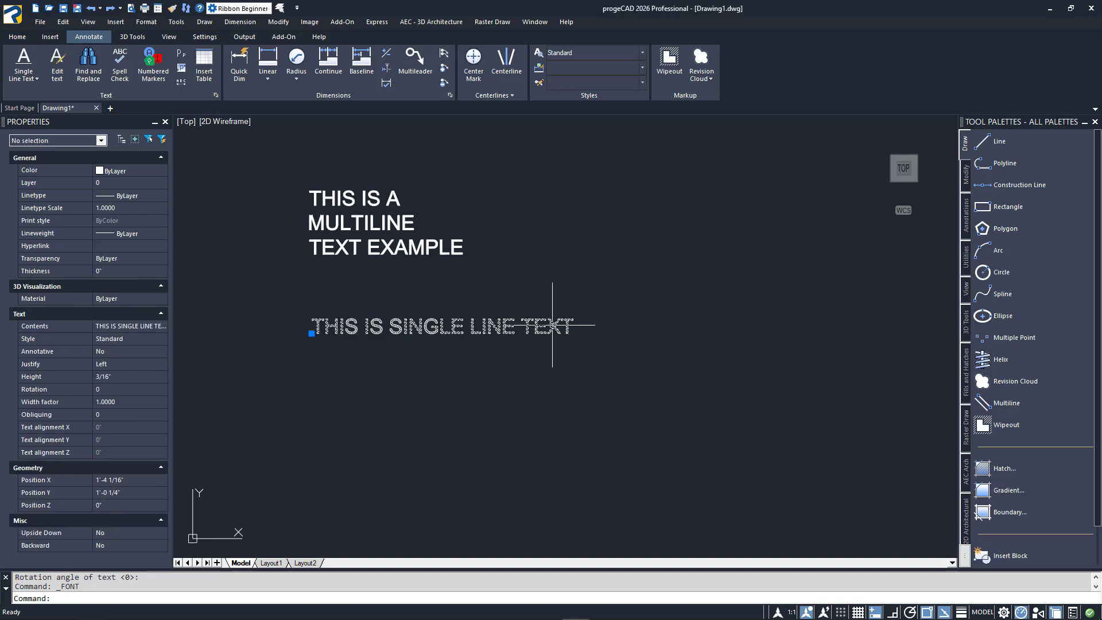
double_click(552, 324)
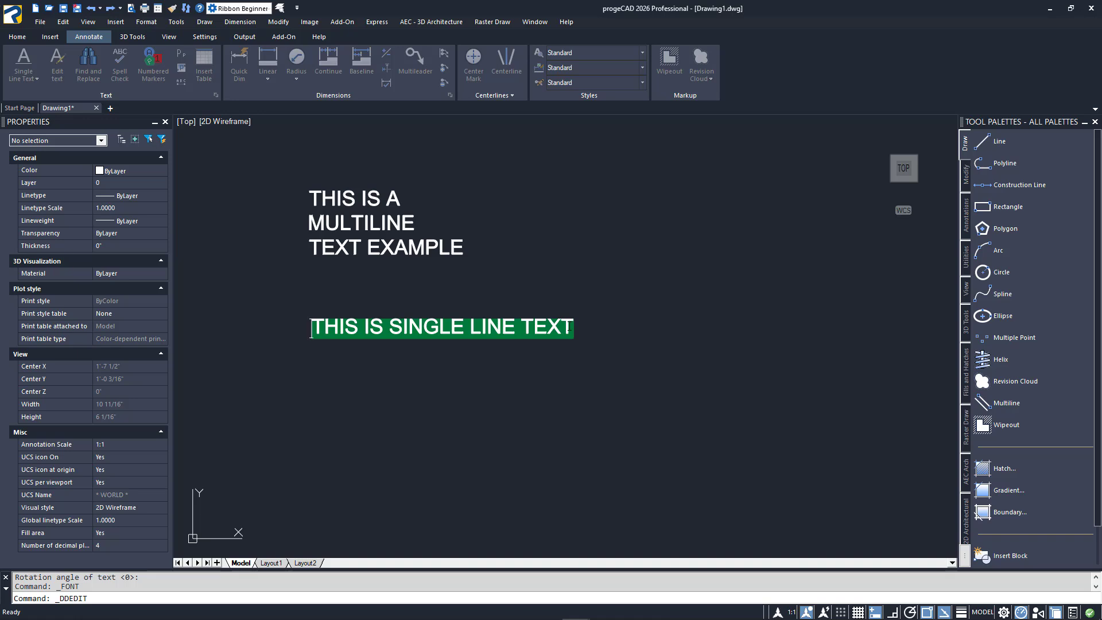
click(568, 327)
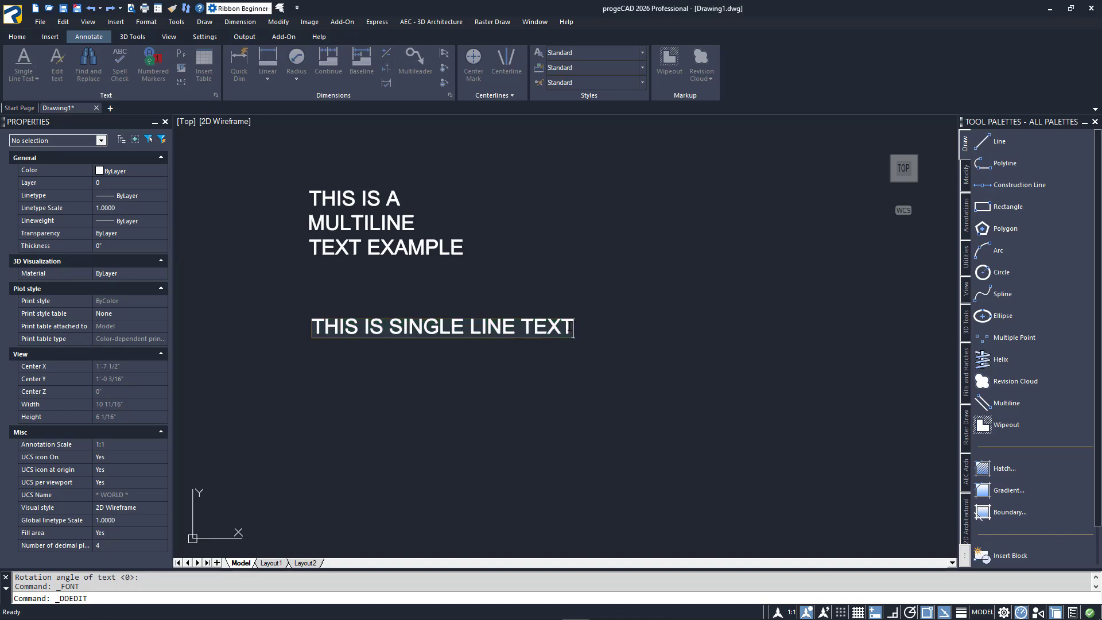
text(E)
text(XAMPLE)
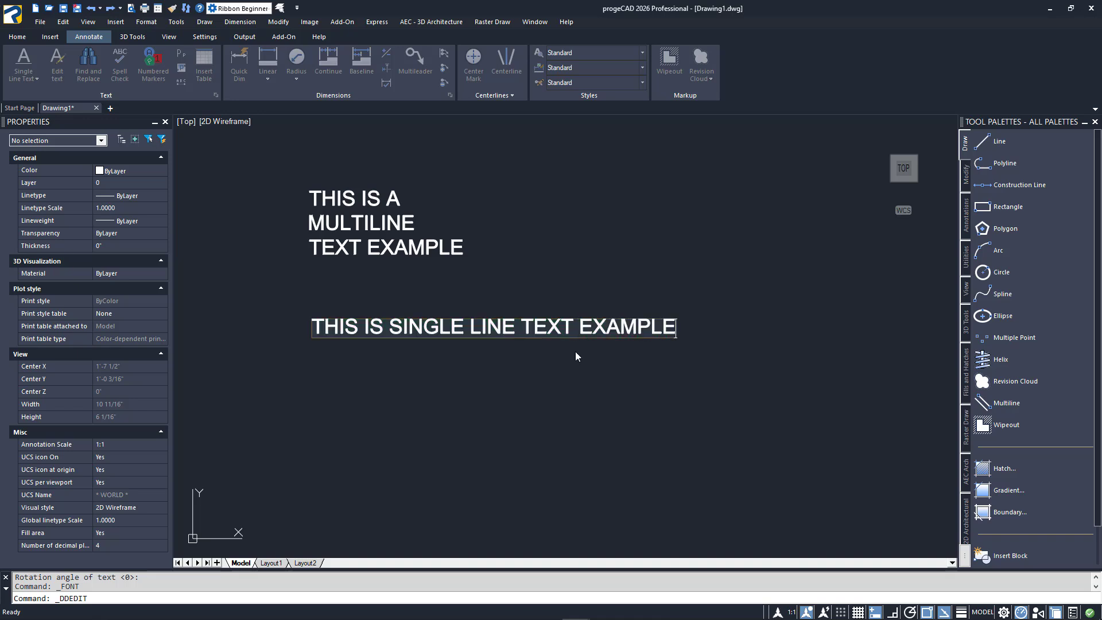
key(Return)
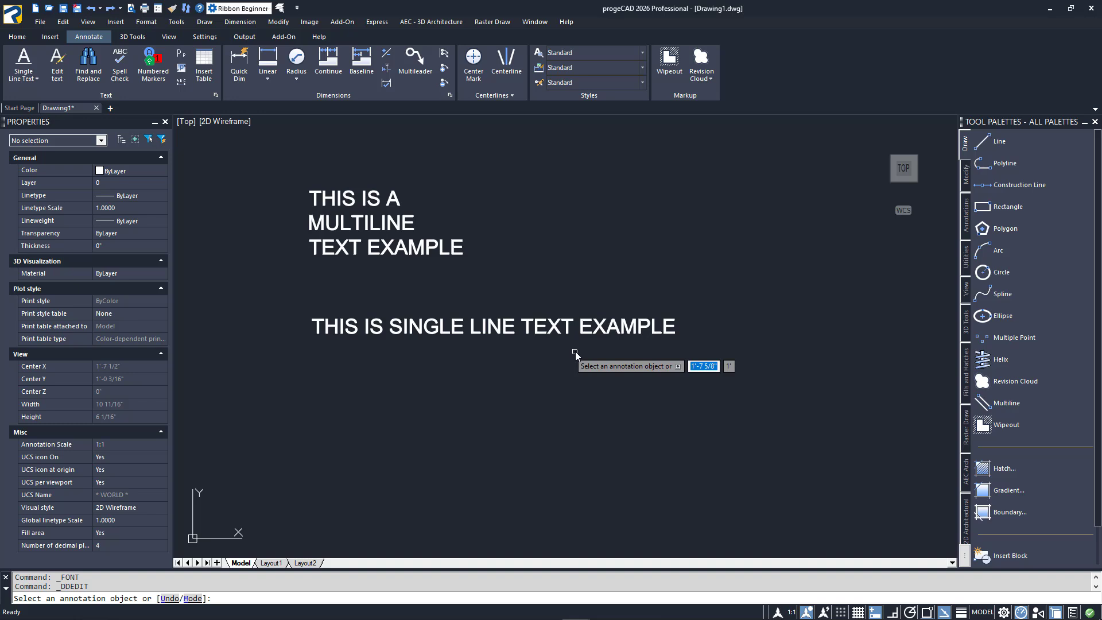
key(Return)
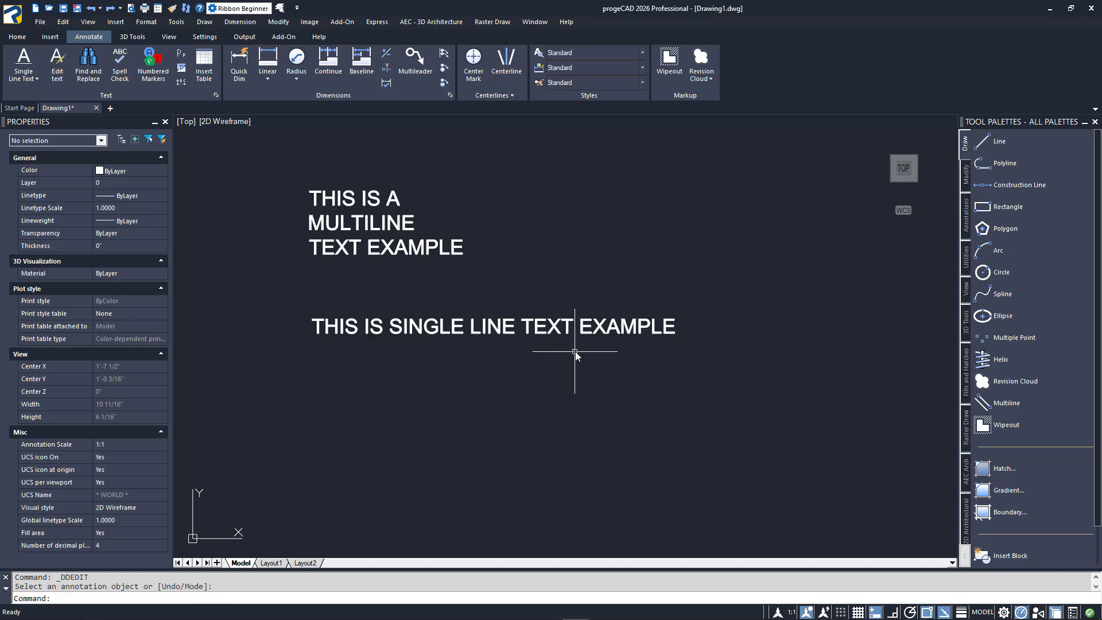
Edit the multiline text so its second word reads "MTEXT", making it "THIS IS A MTEXT TEXT EXAMPLE"
click(572, 343)
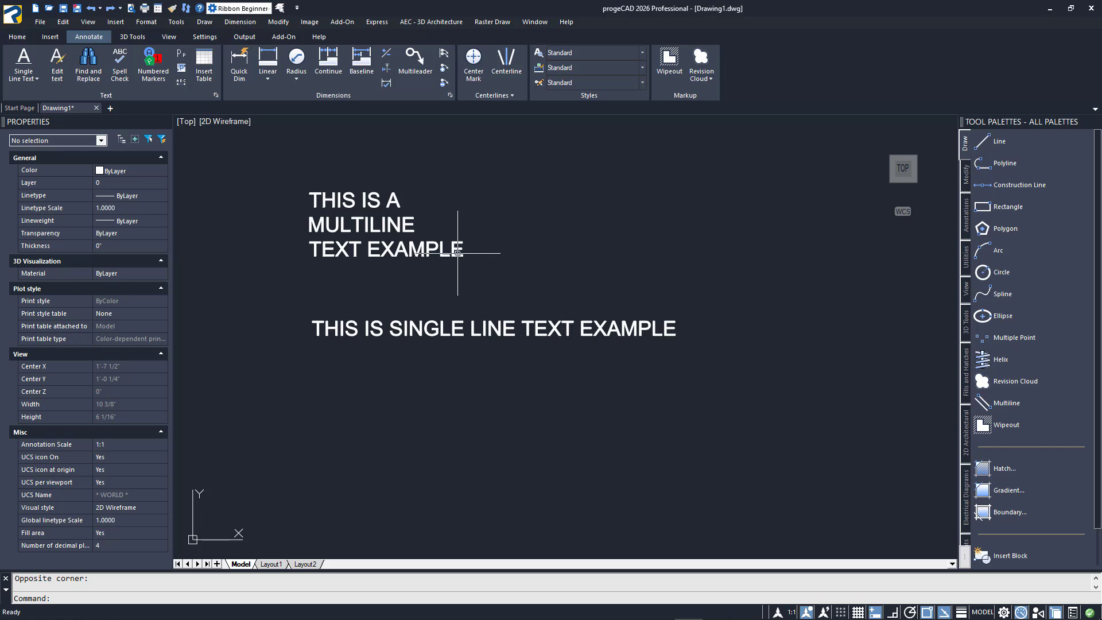
click(453, 251)
double_click(453, 251)
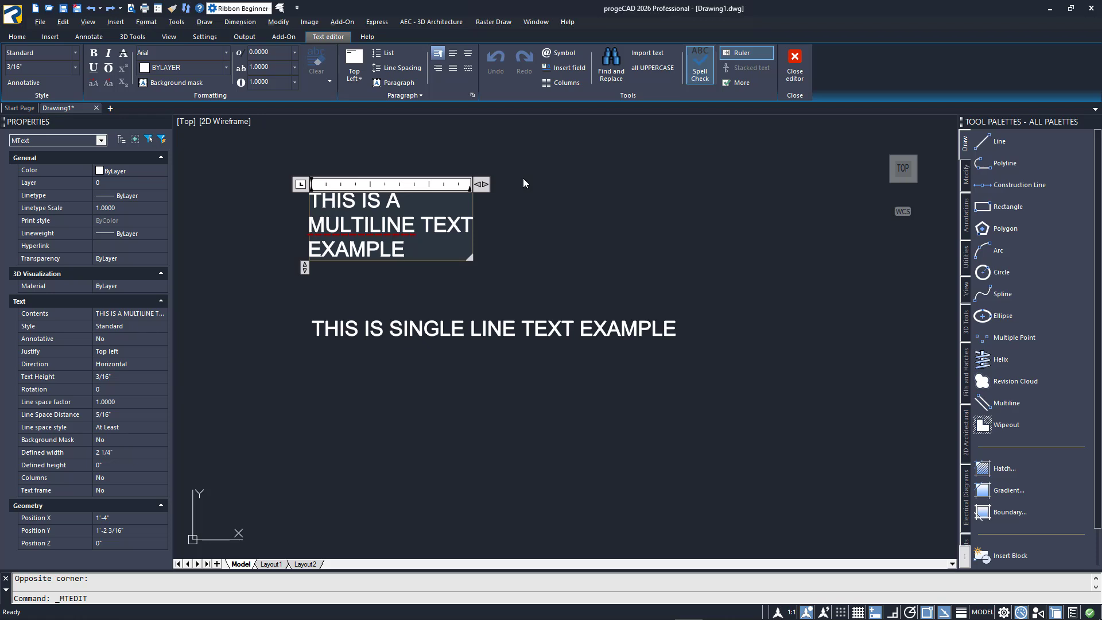
click(364, 226)
key(BackSpace)
key(BackSpace)
key(BackSpace)
key(BackSpace)
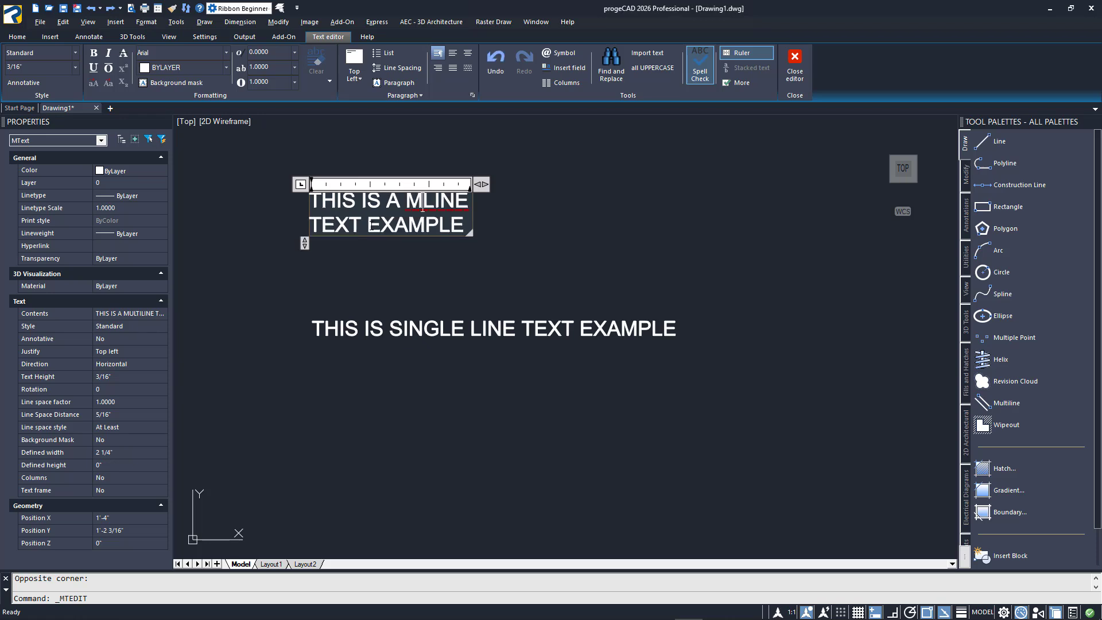
text(TEXT)
key(Delete)
key(Delete)
key(Delete)
key(Delete)
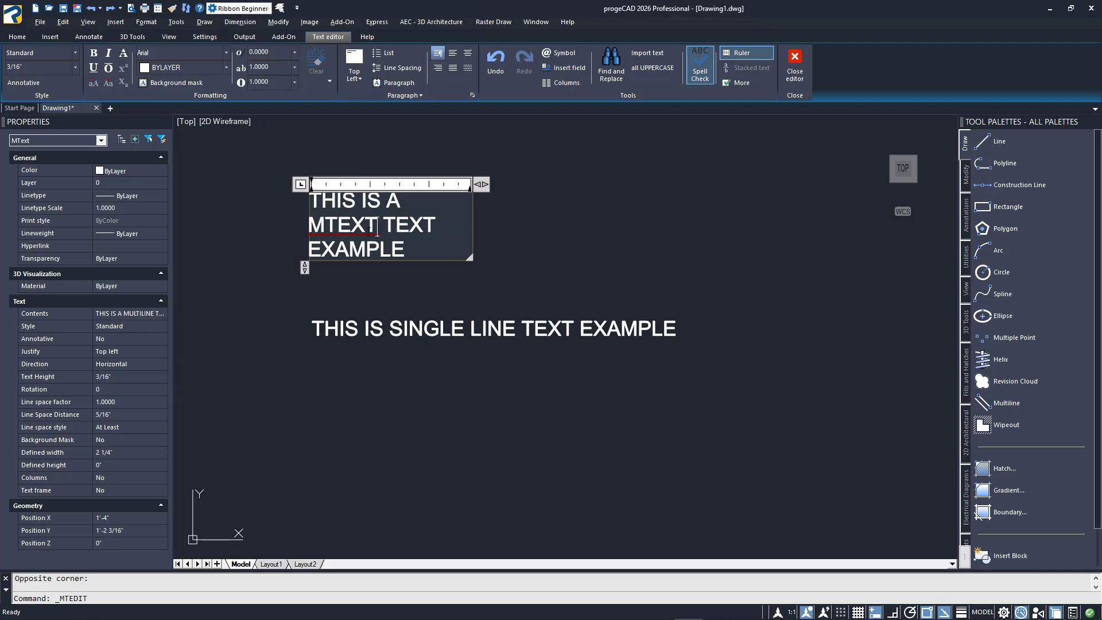
click(497, 276)
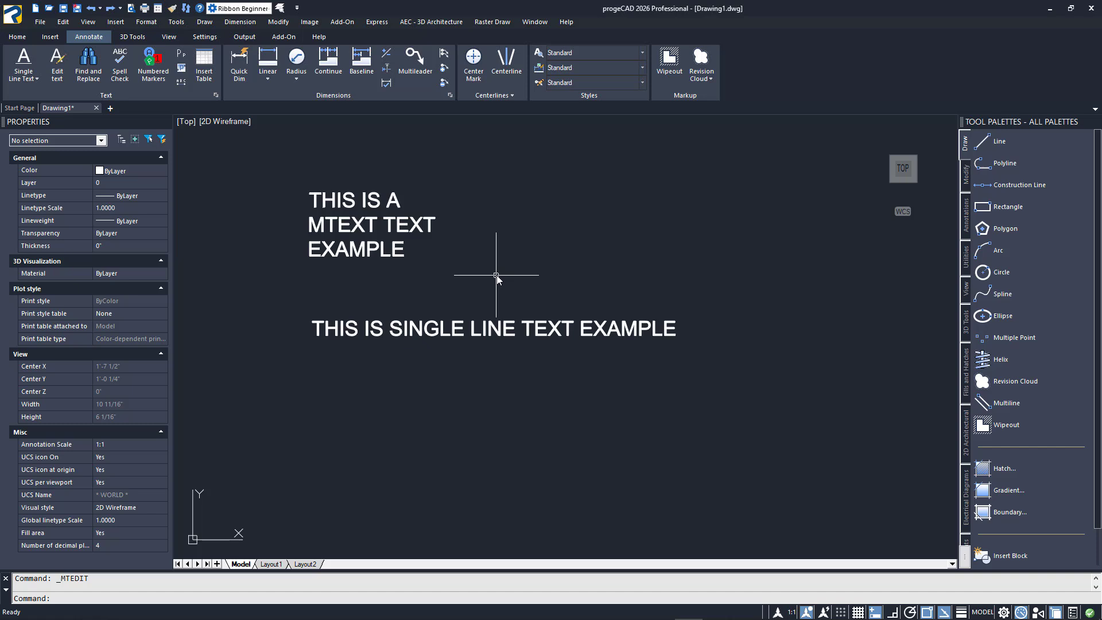
click(241, 9)
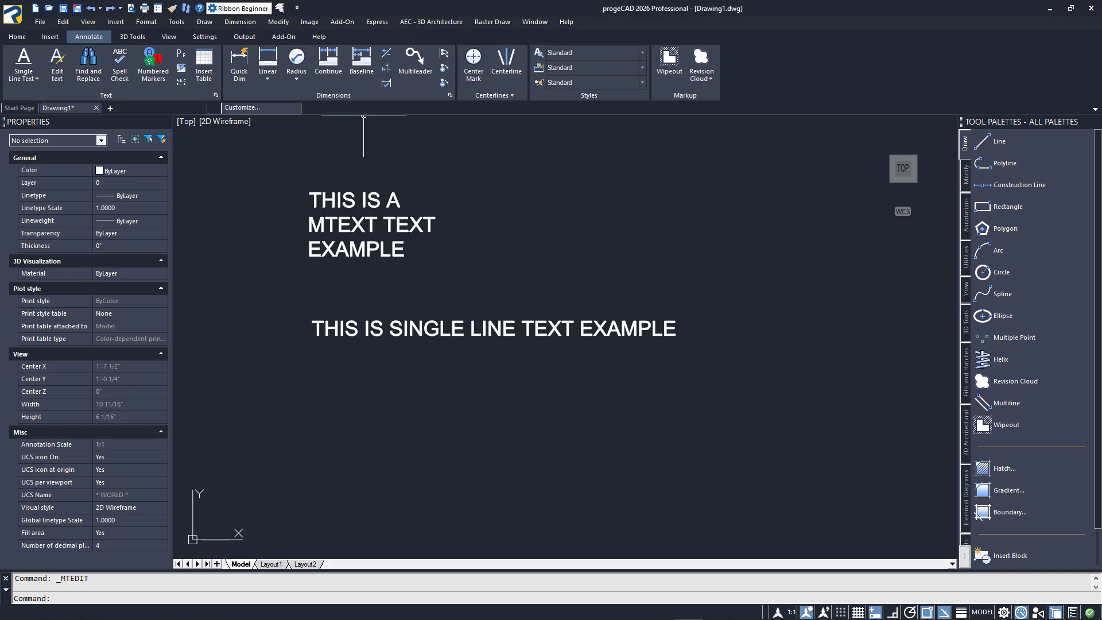
Switch the workspace to 2D Drawing & Annotate and open the annotation tools
click(241, 9)
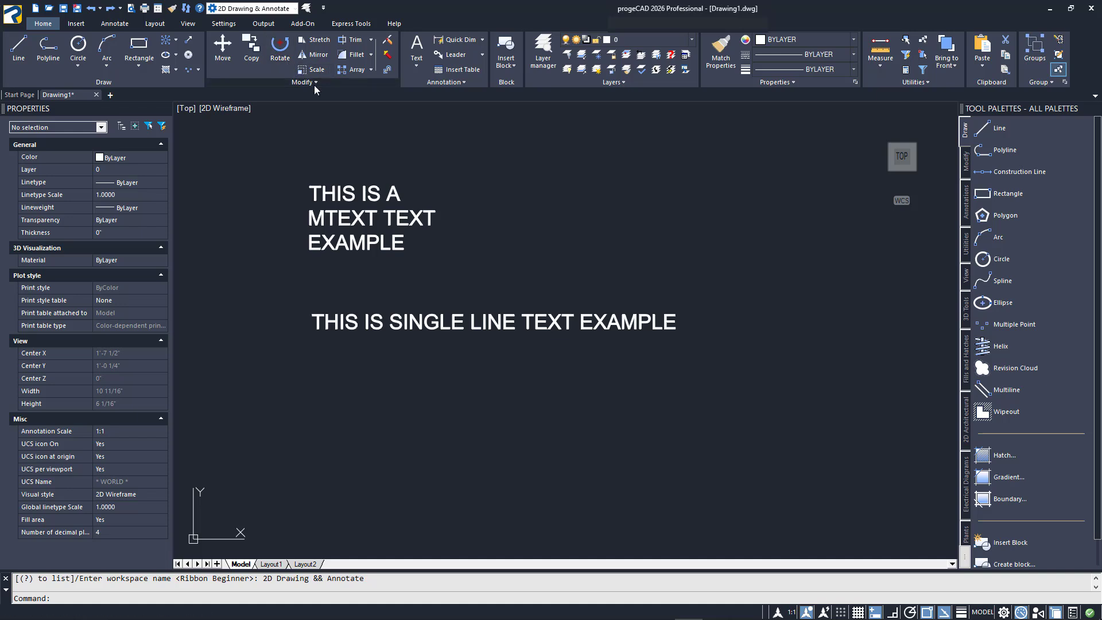
click(127, 25)
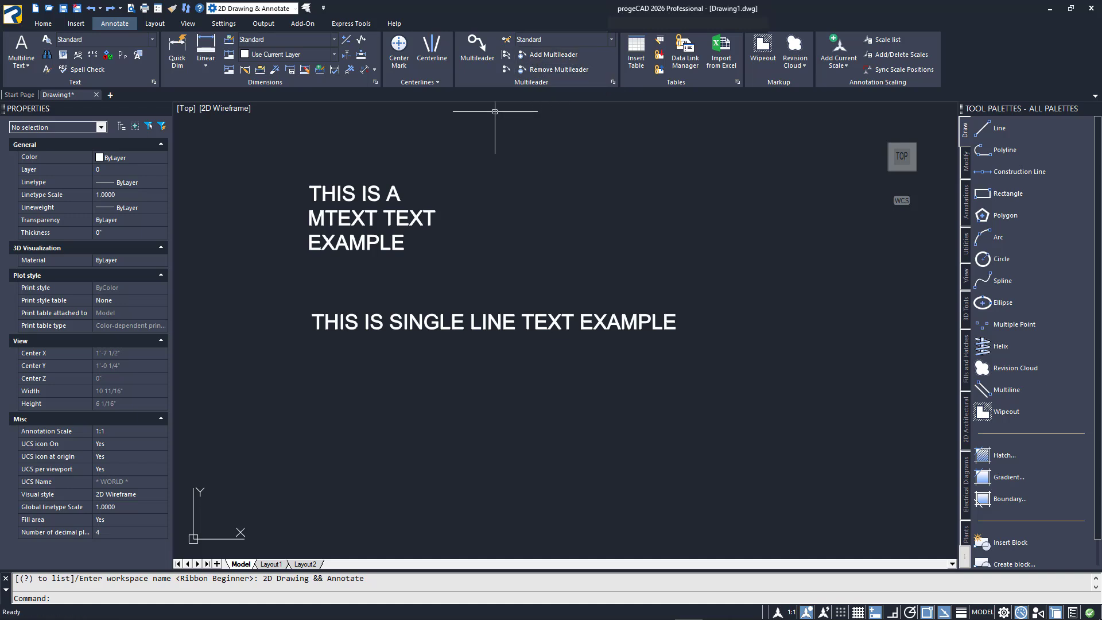
mouse_move(507, 123)
middle_down()
mouse_move(517, 187)
mouse_move(507, 204)
middle_up()
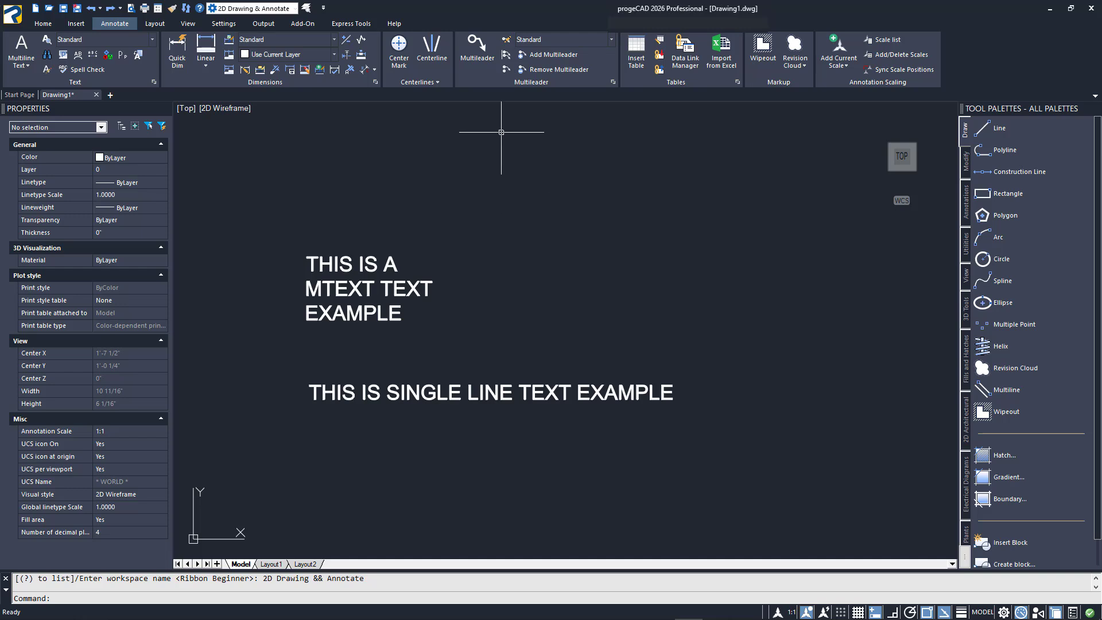
Add a multileader with its arrow near the multiline text's upper right and the text "MULTILEADER"
click(477, 49)
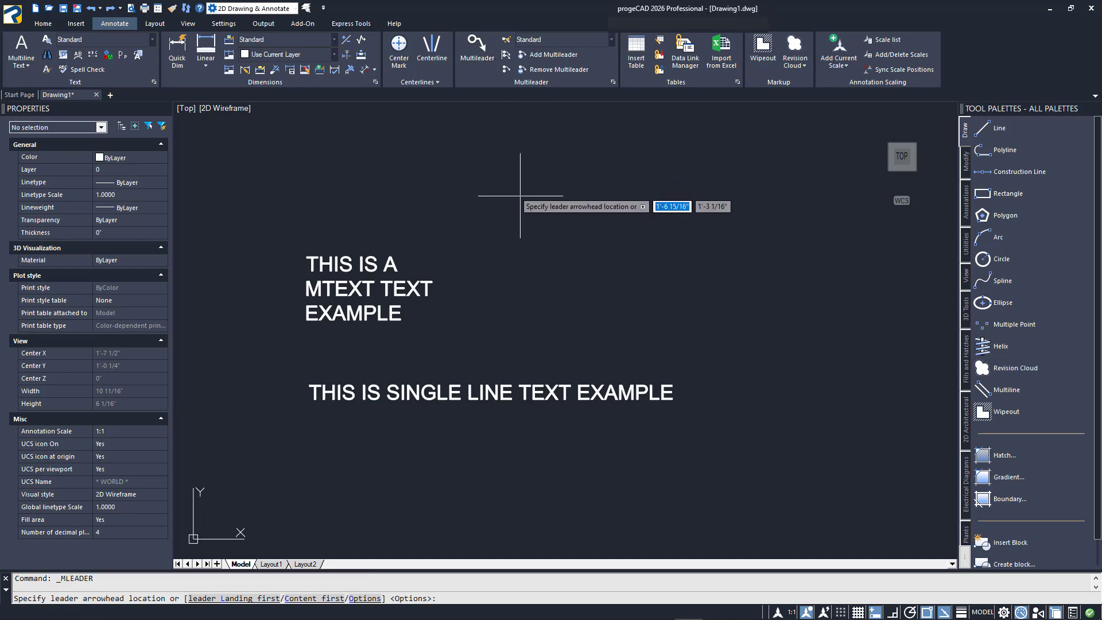
click(521, 264)
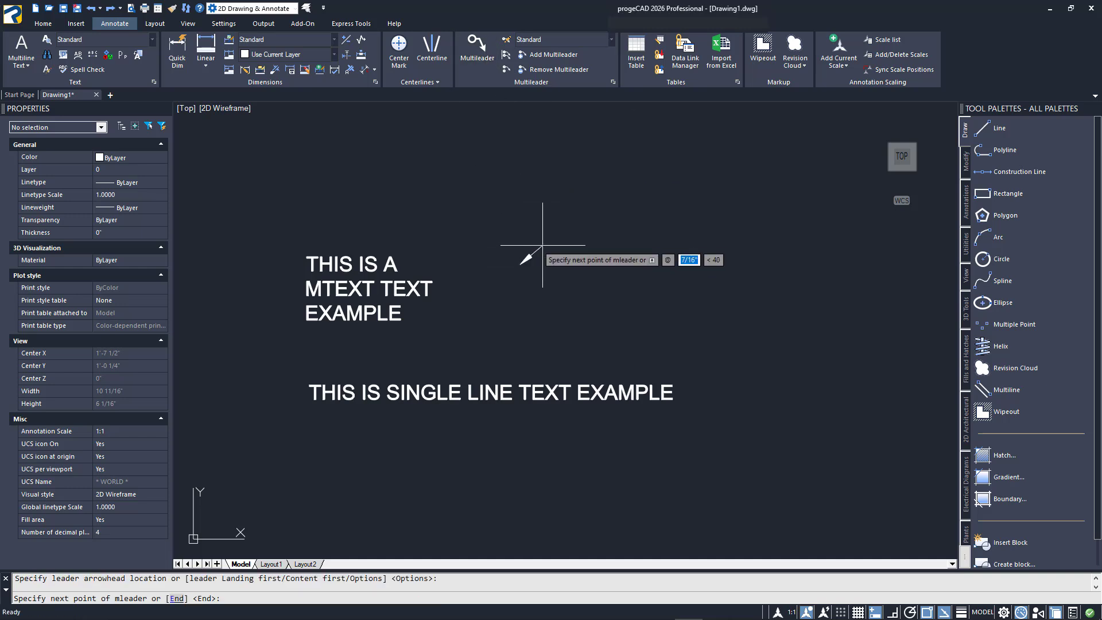
click(585, 205)
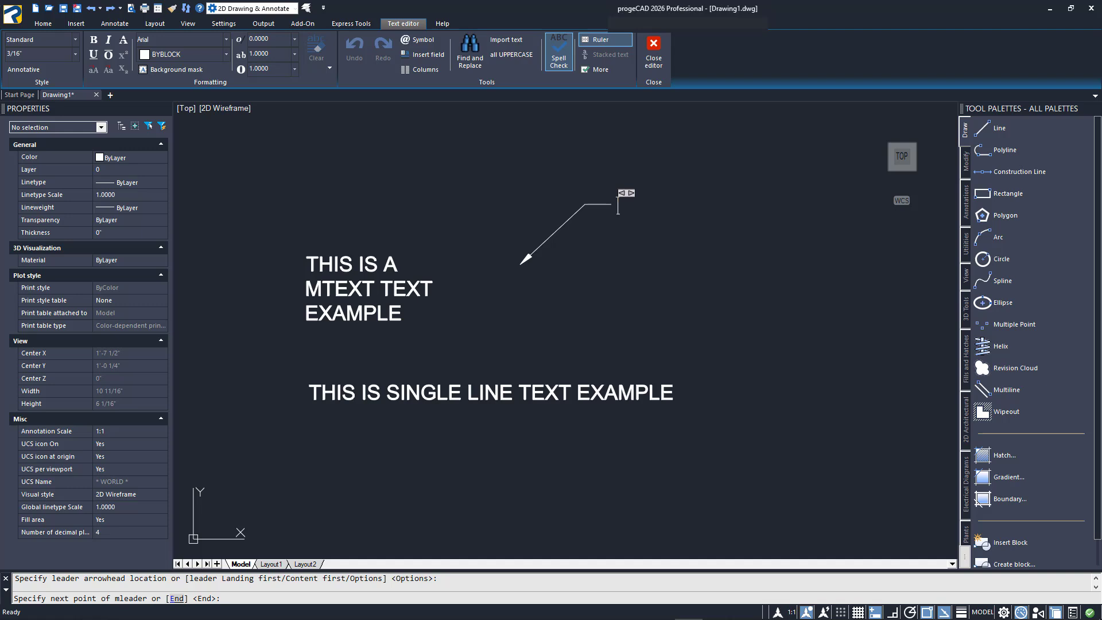
text(MU)
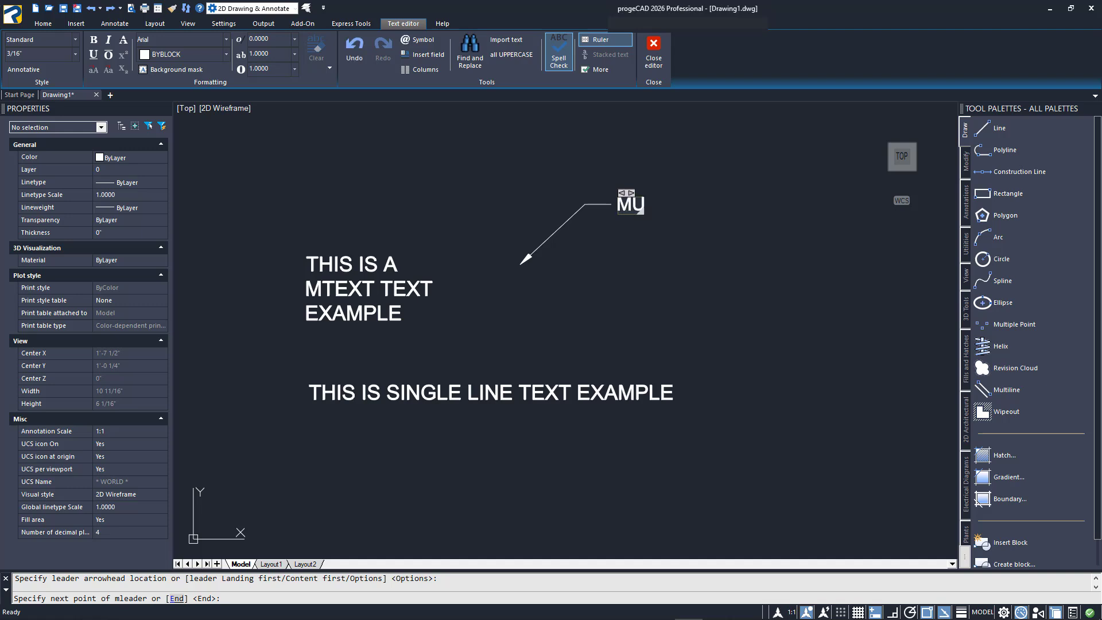
text(LTILEADER)
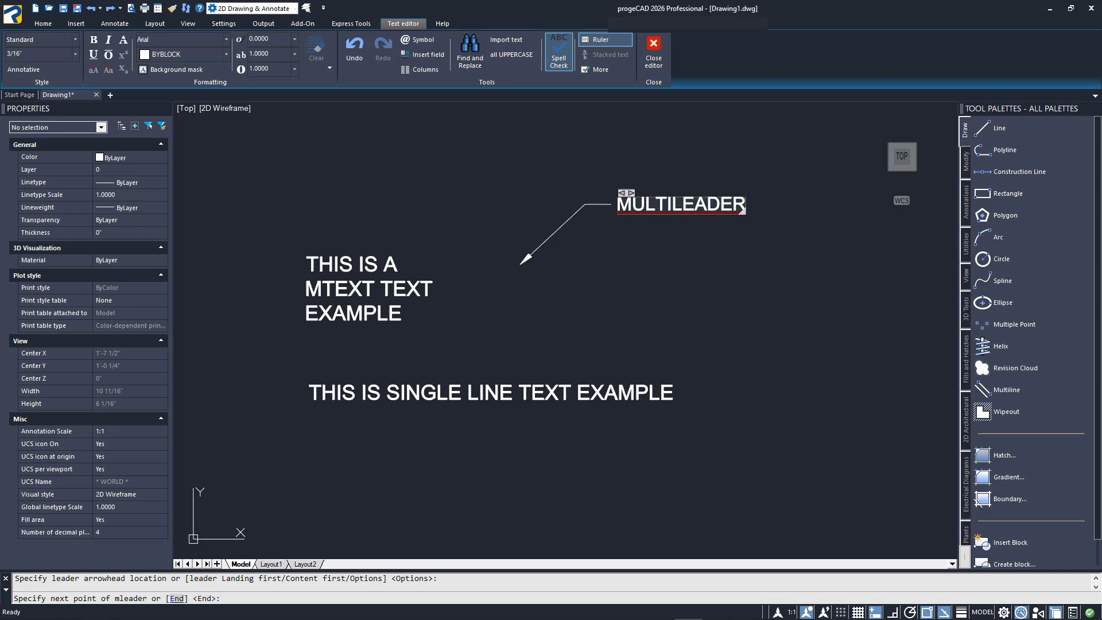
click(590, 225)
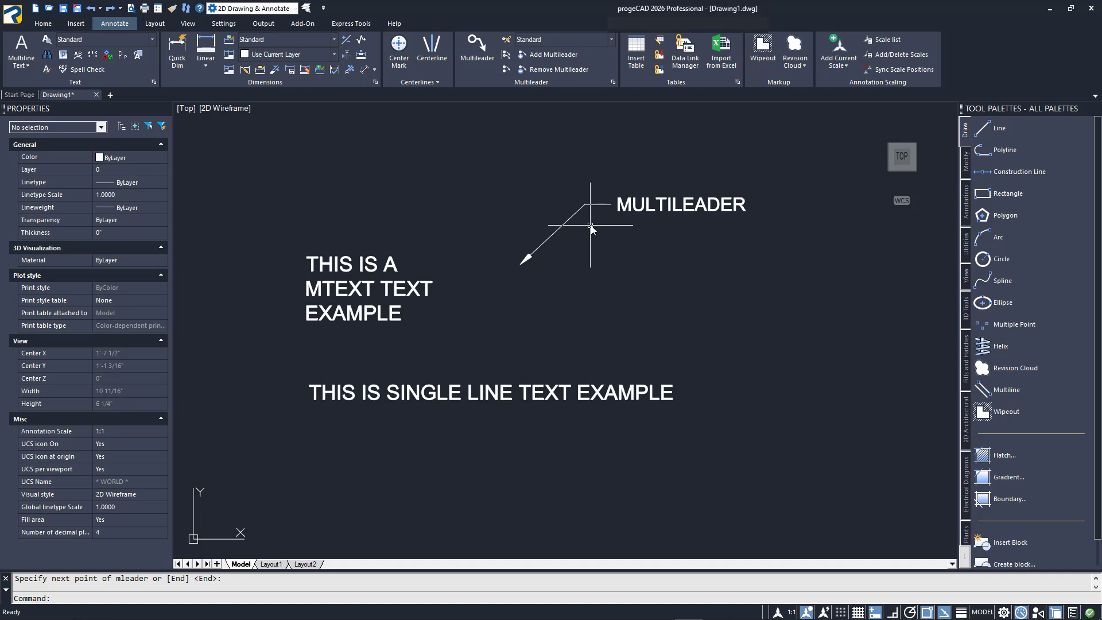
click(570, 217)
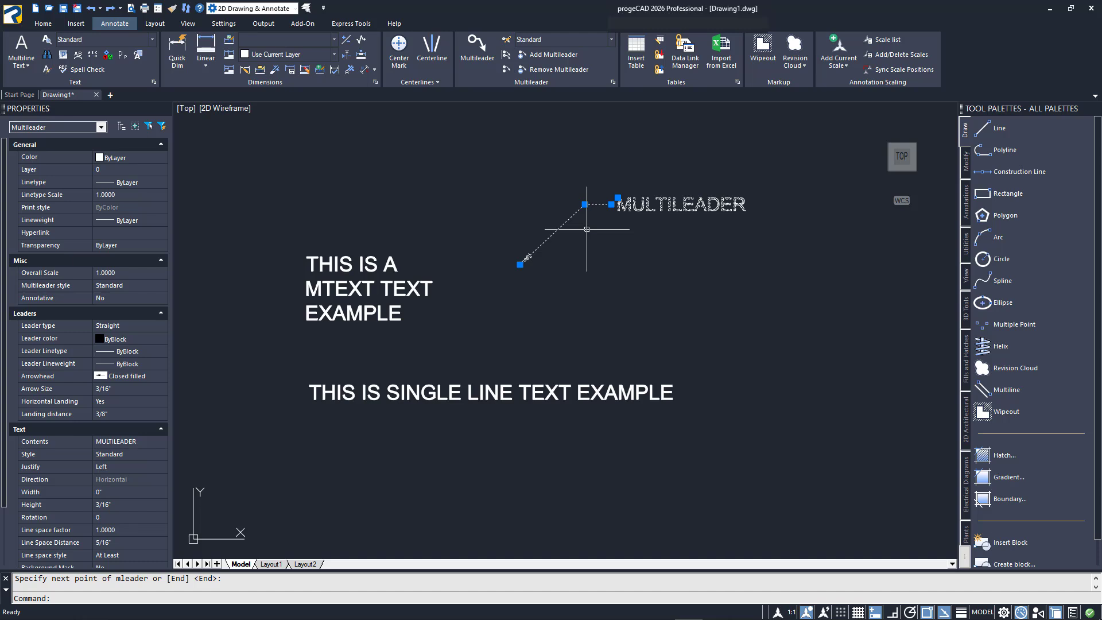
key(Escape)
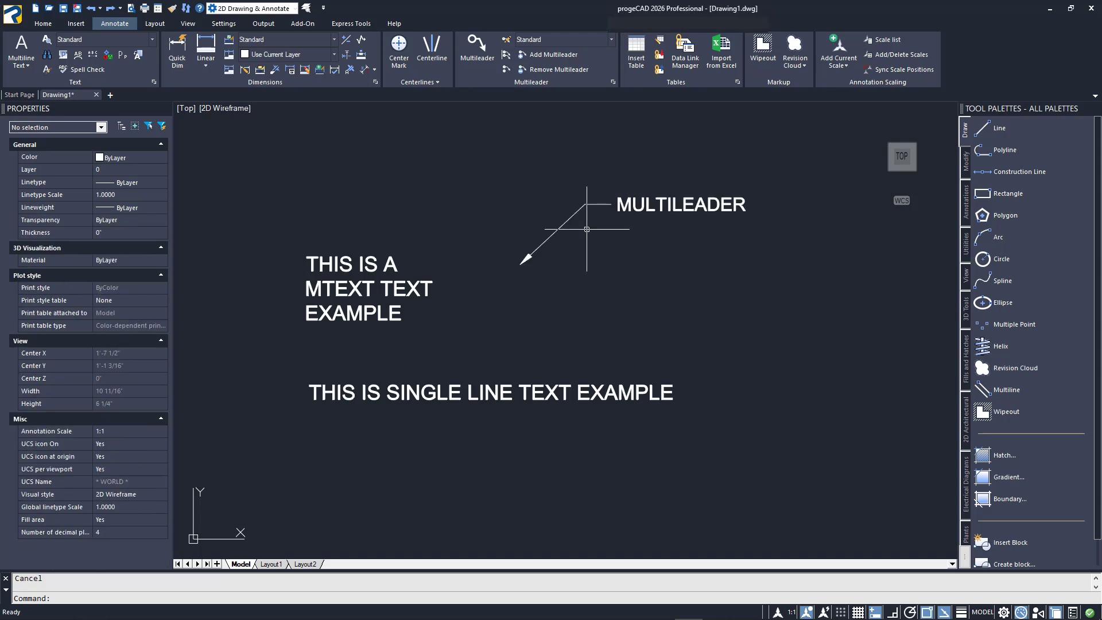
Open the Standard multileader style for modification and review its leader structure and leader format options
click(613, 83)
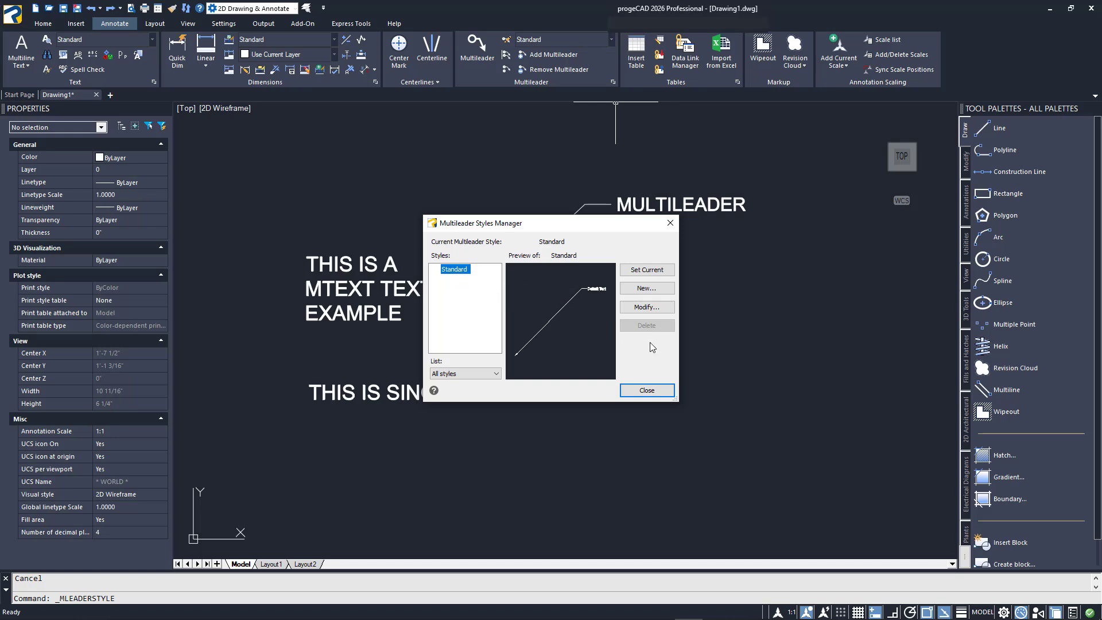
click(648, 308)
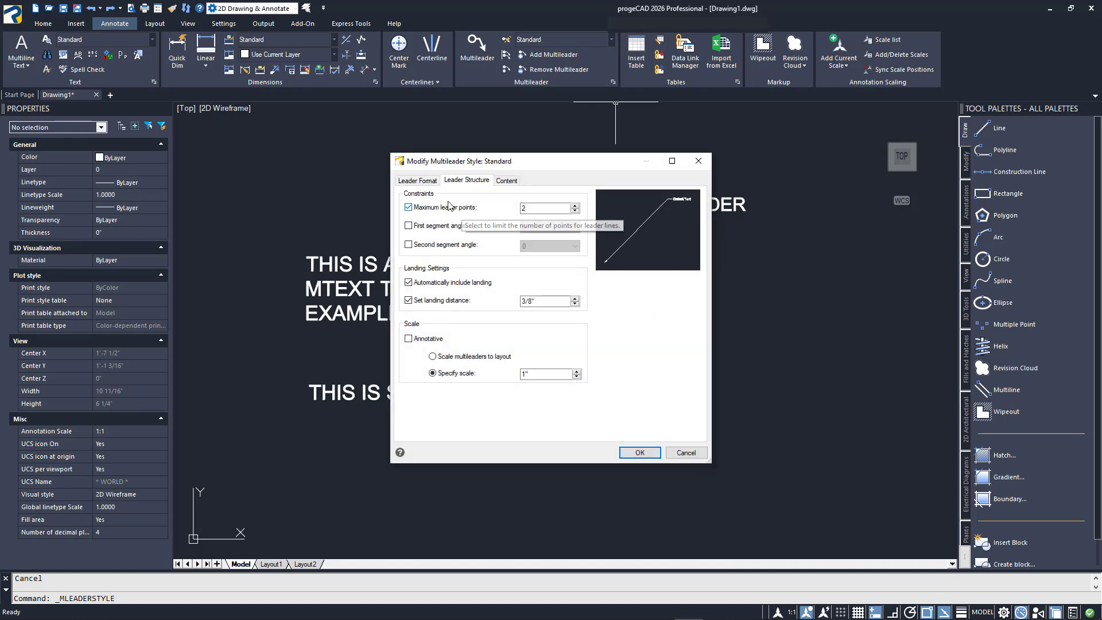
click(426, 181)
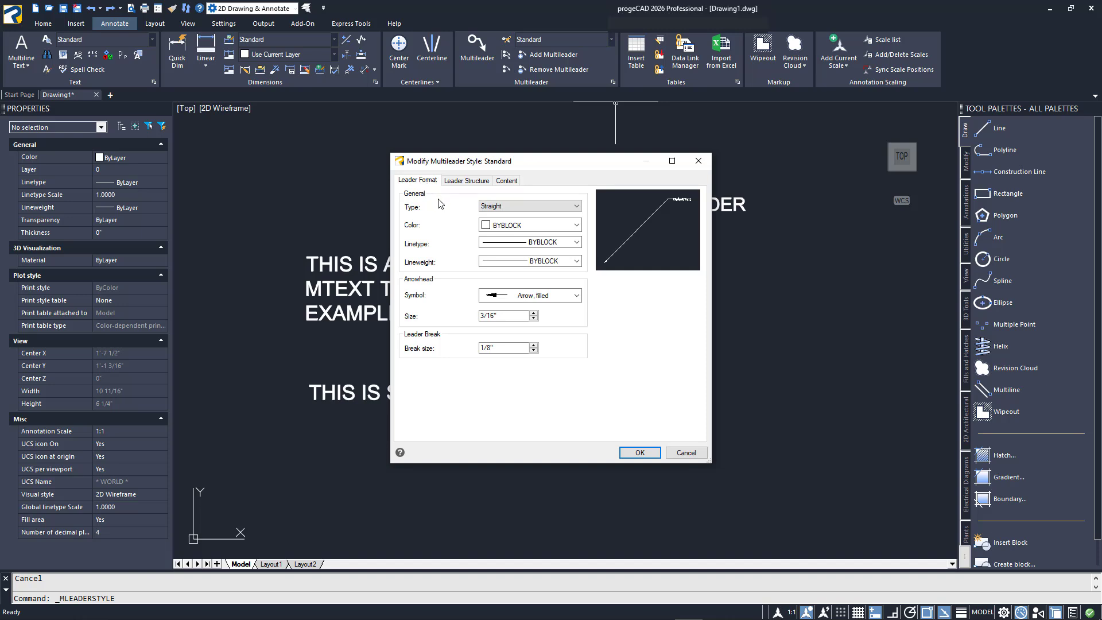
click(579, 207)
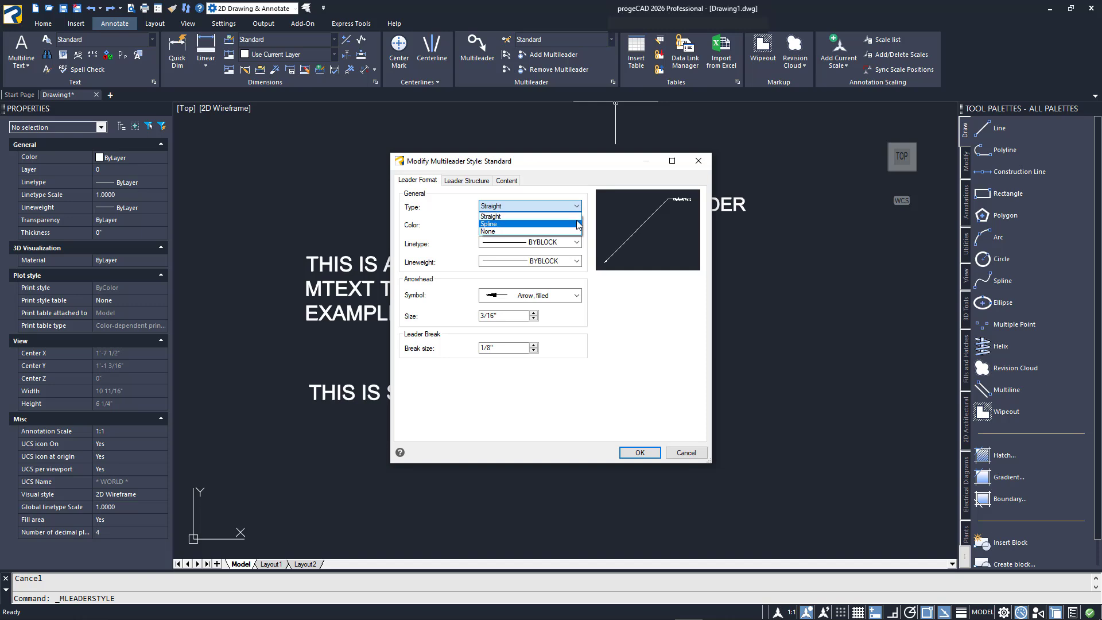
key(Escape)
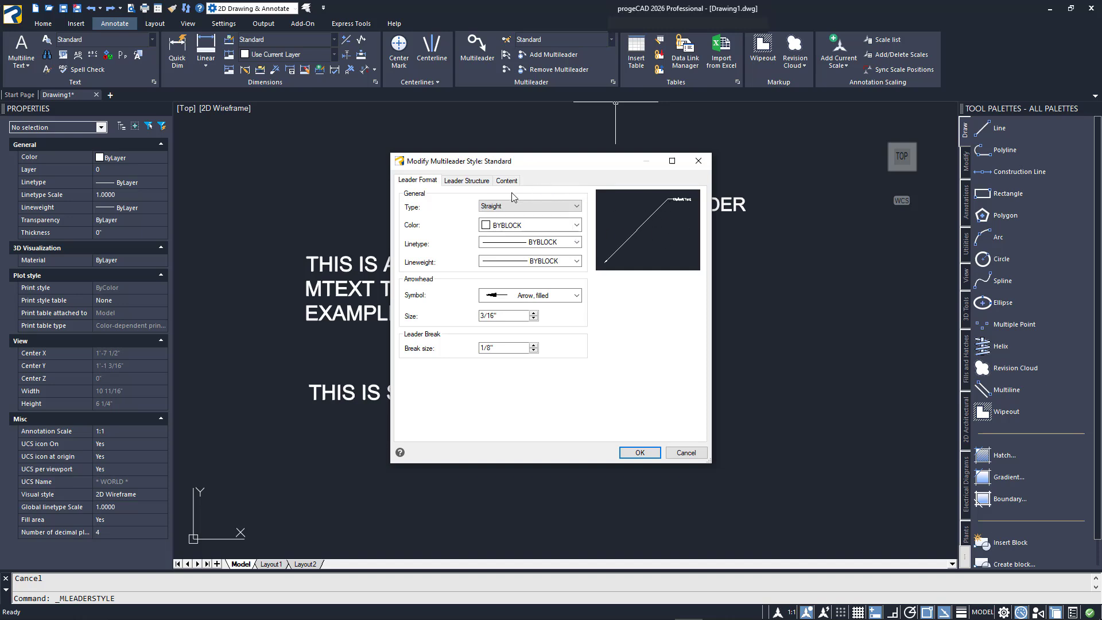
click(520, 298)
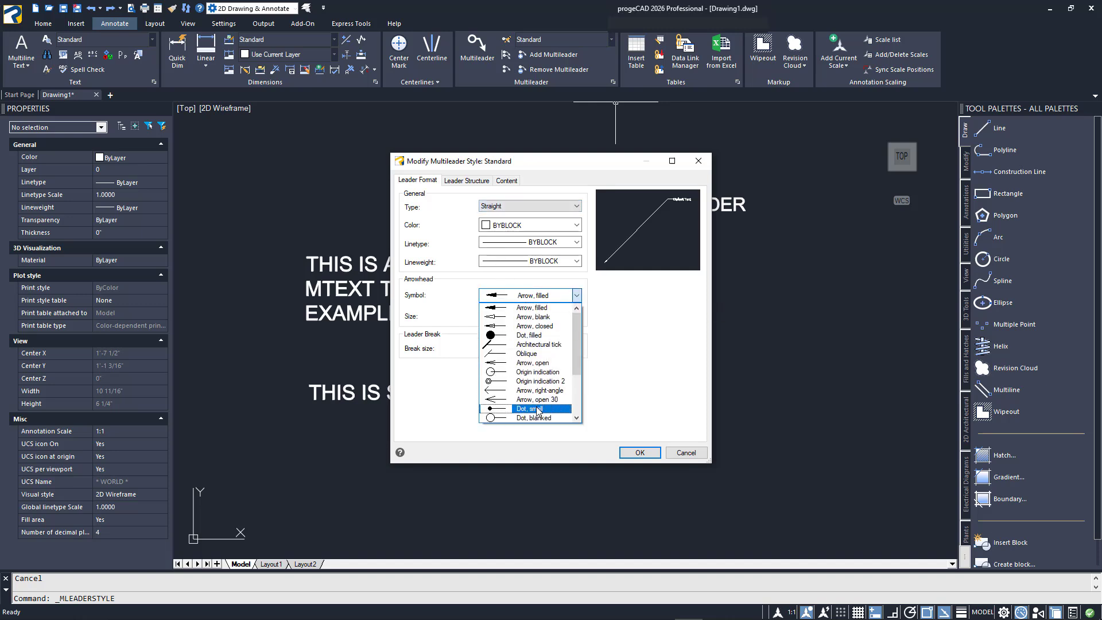
click(544, 309)
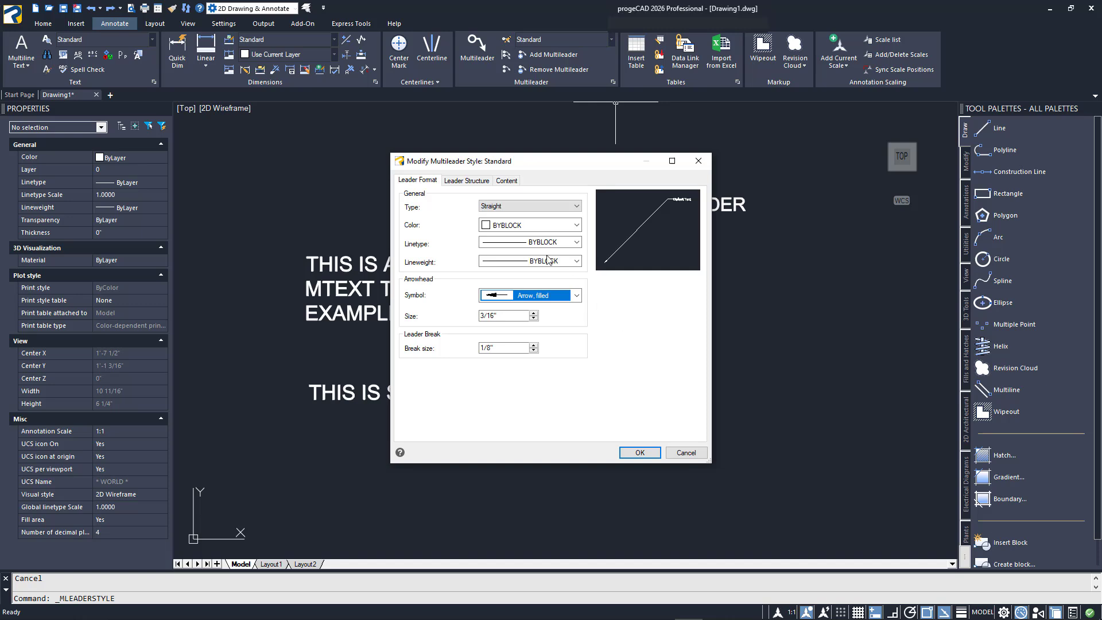
click(480, 182)
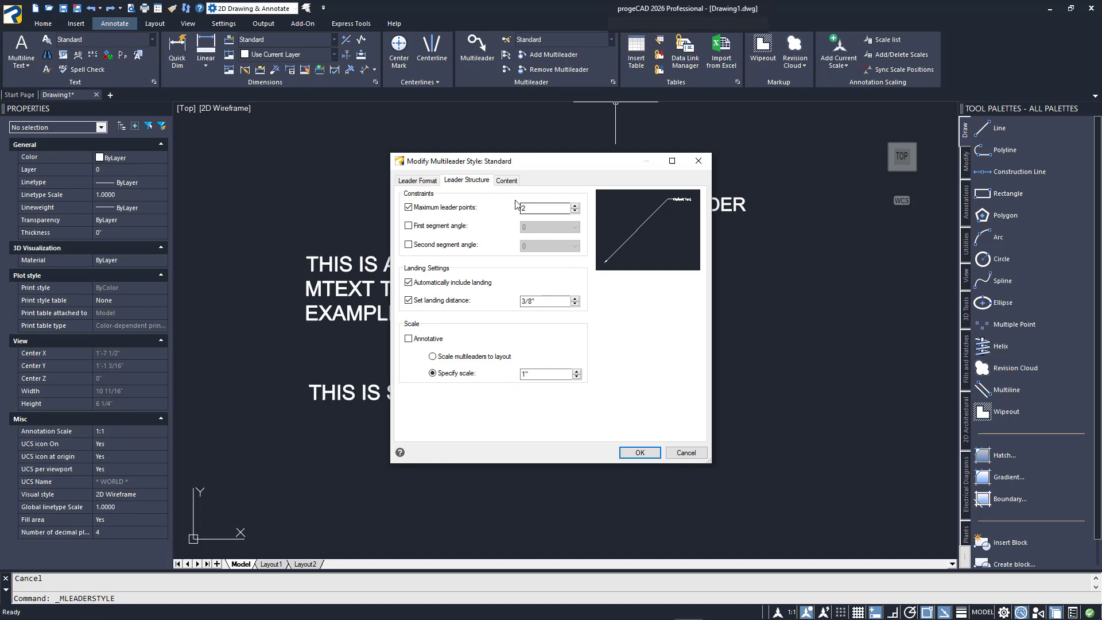
click(507, 181)
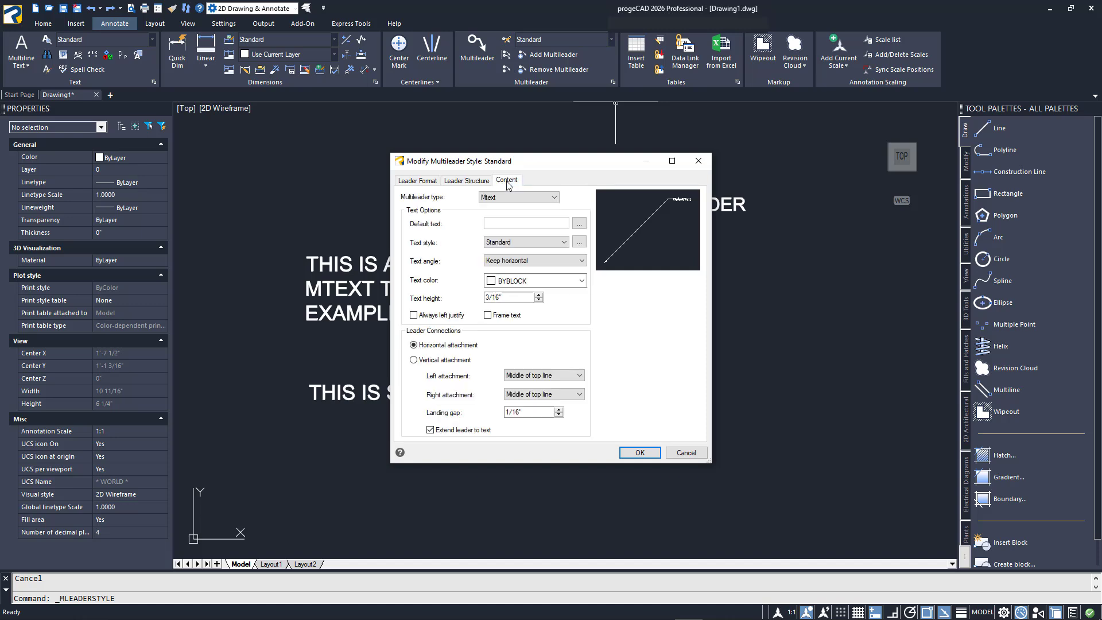
Set the Standard multileader style's content type to Block with the Hexagon source block, and close the style manager
click(554, 198)
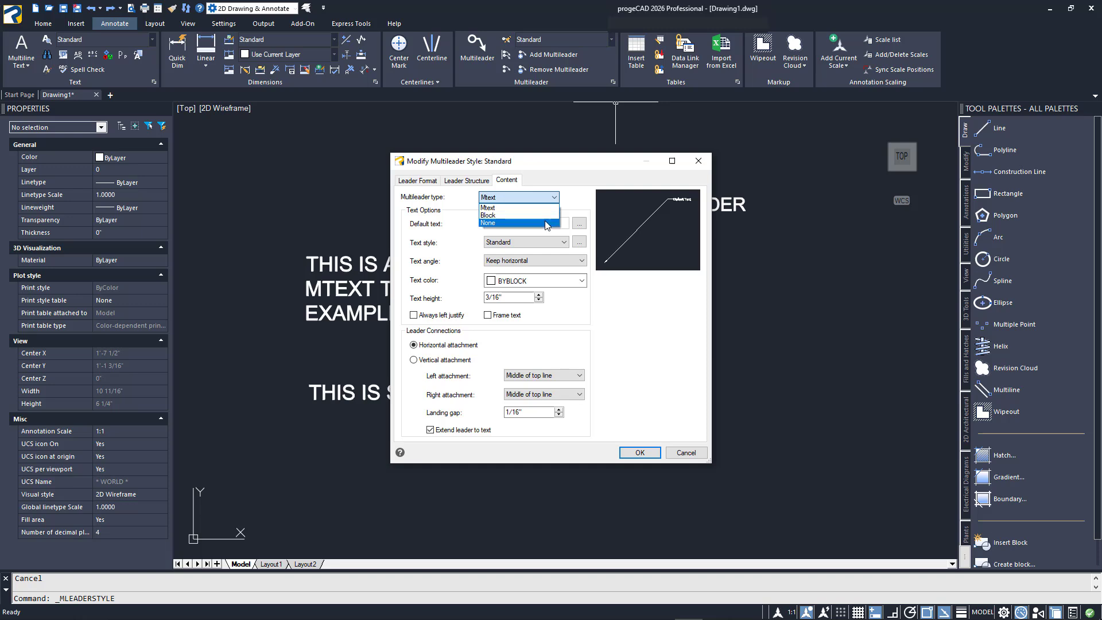
click(581, 200)
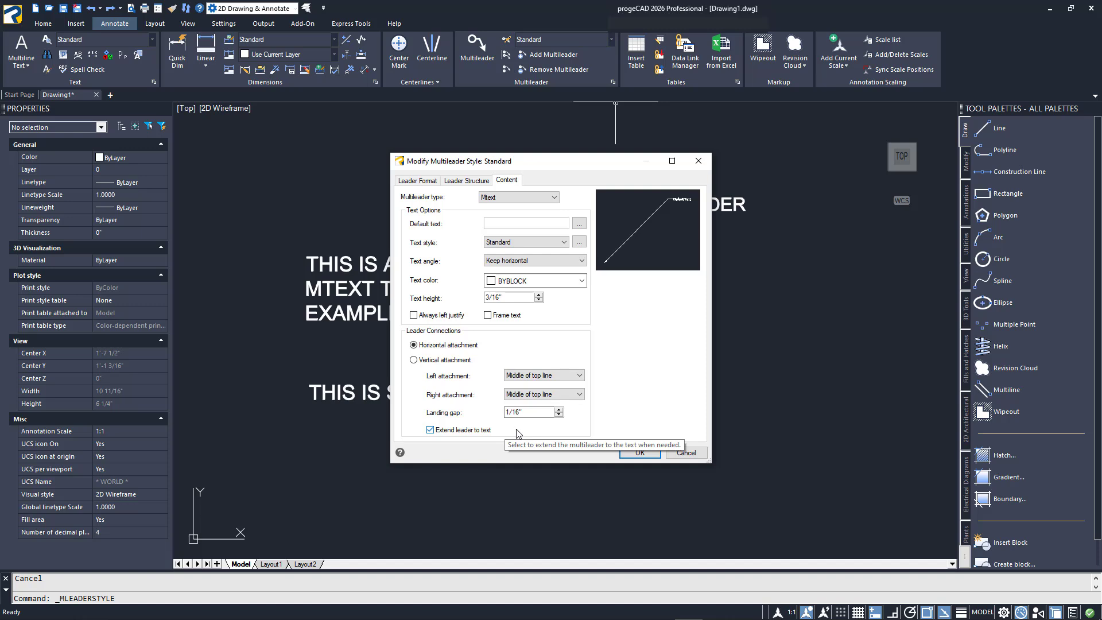
click(518, 197)
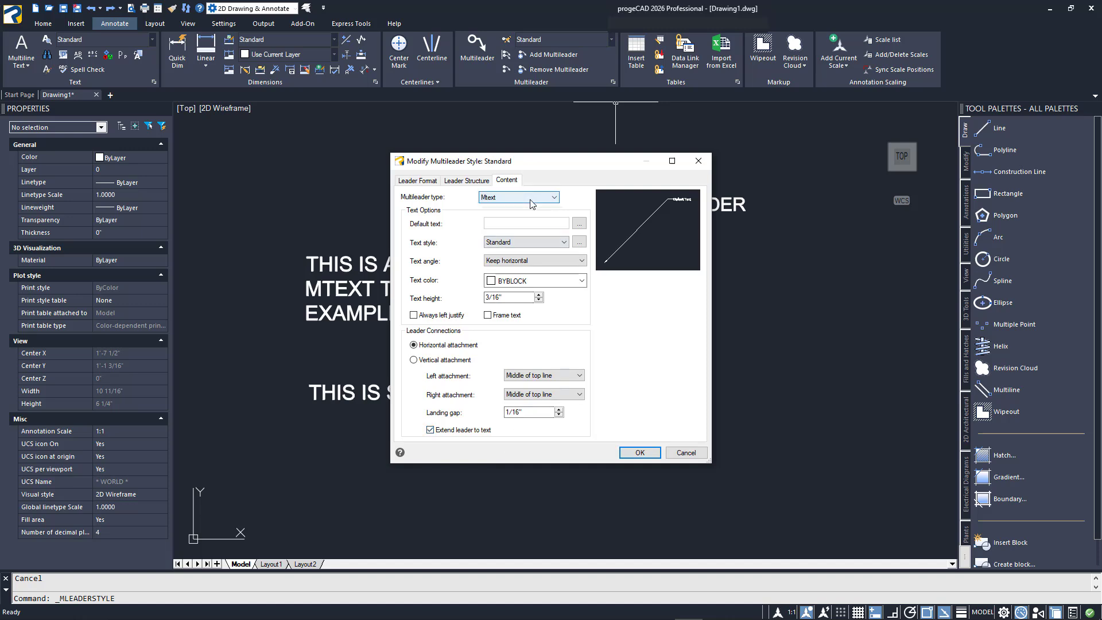
click(526, 216)
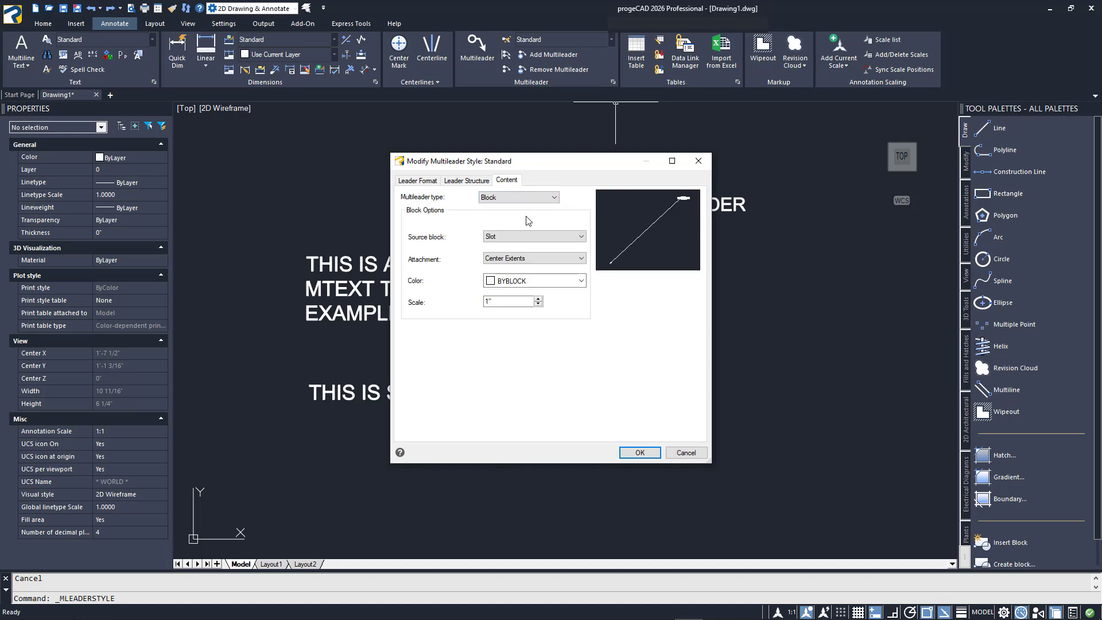
click(529, 237)
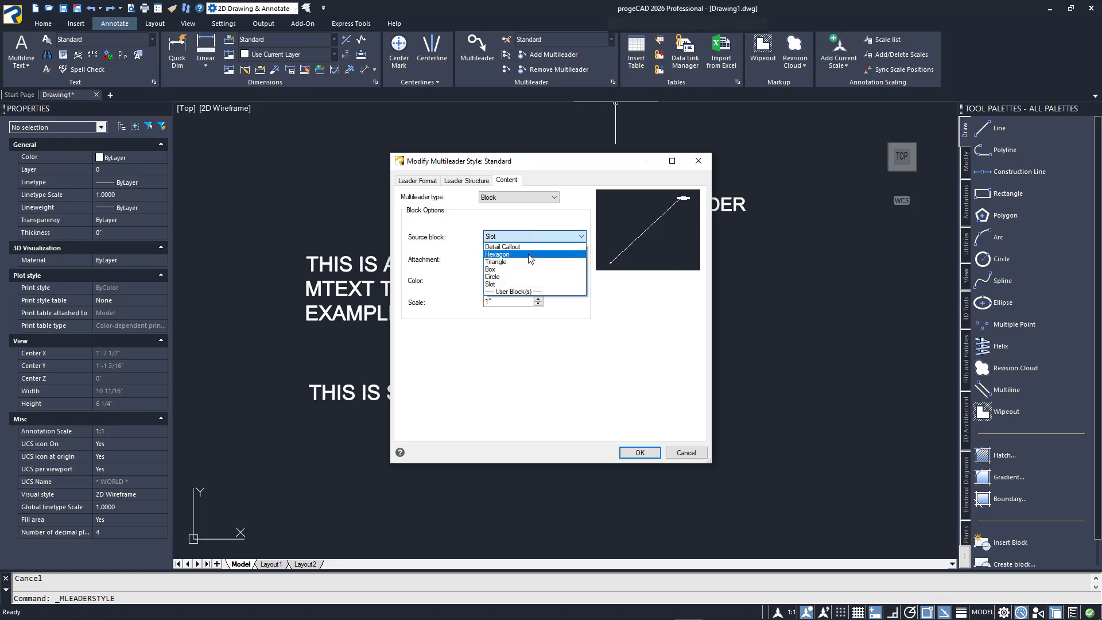
click(528, 254)
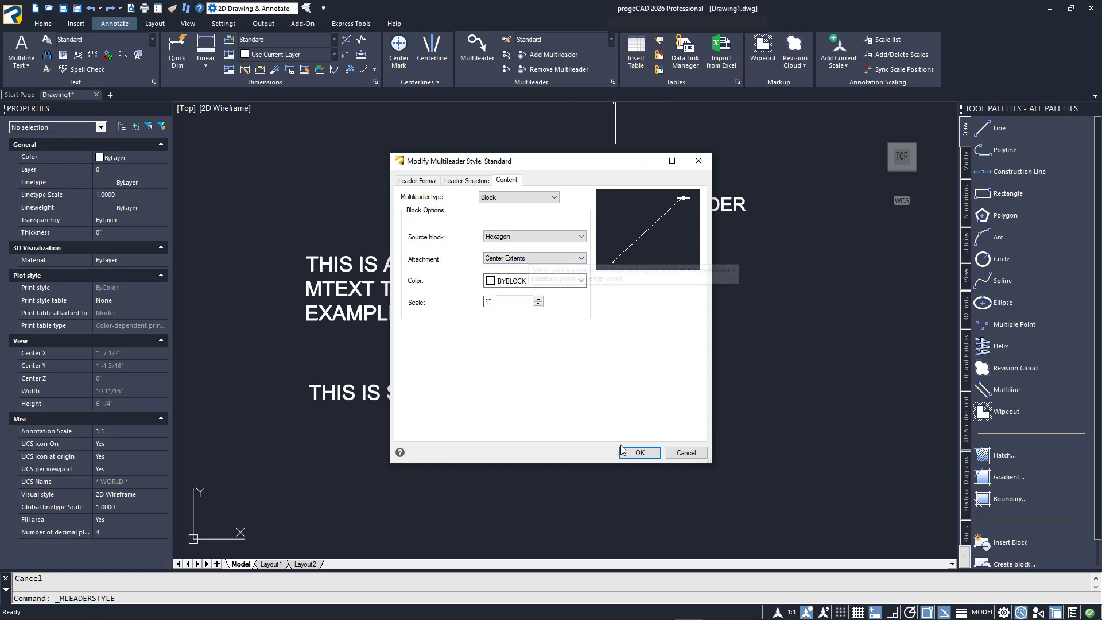
click(638, 453)
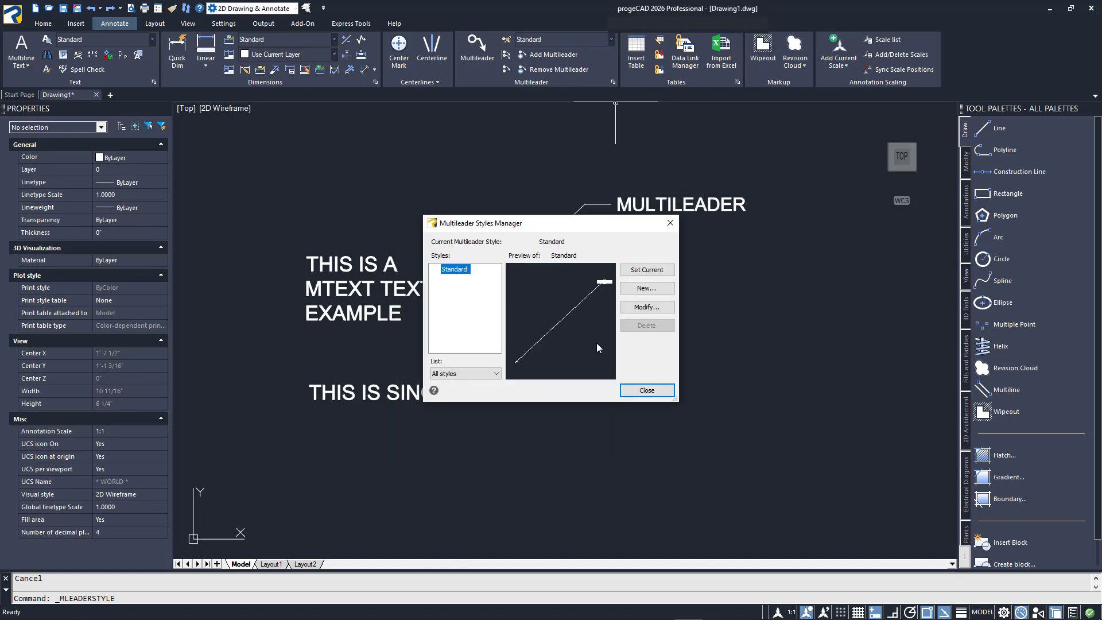
click(634, 392)
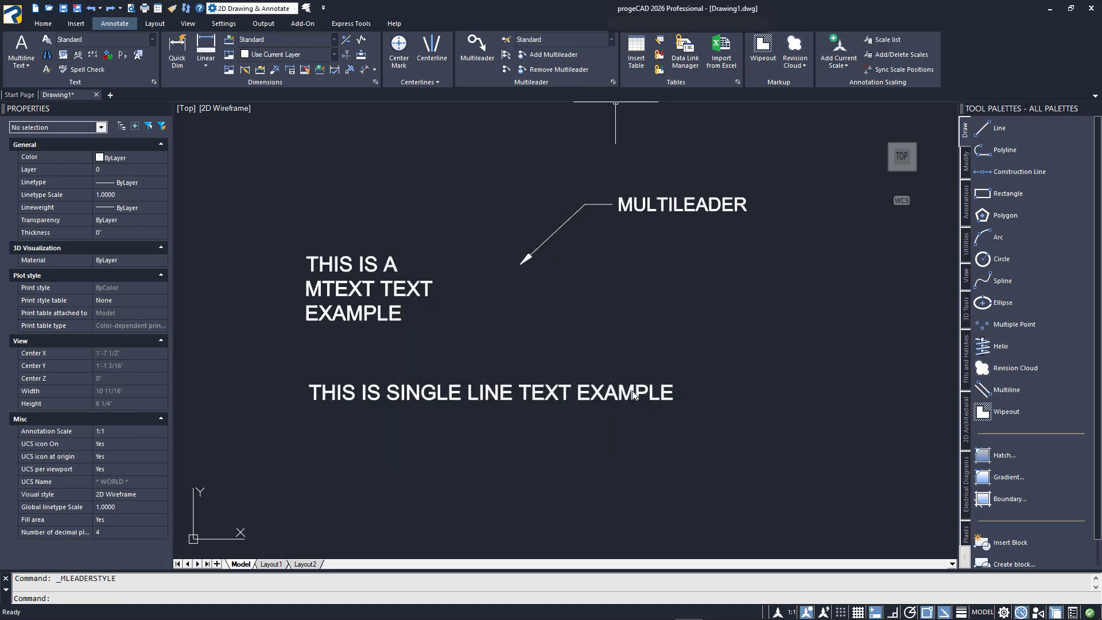
Add a multileader with a hexagon tag numbered 1, its arrow pointing below the multiline text
click(486, 54)
click(561, 327)
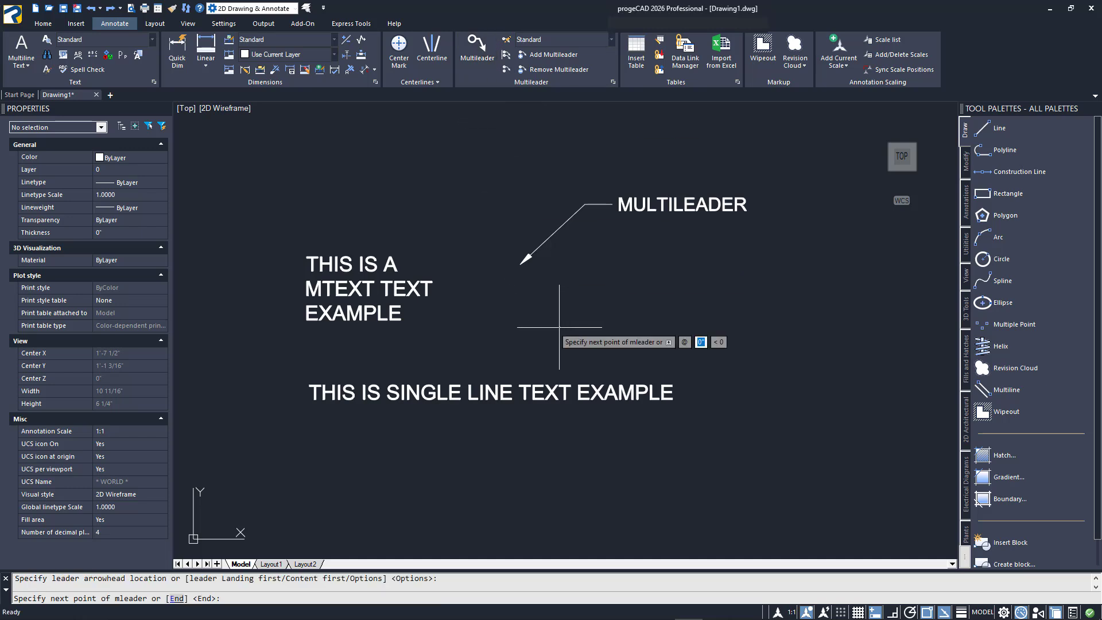
click(610, 268)
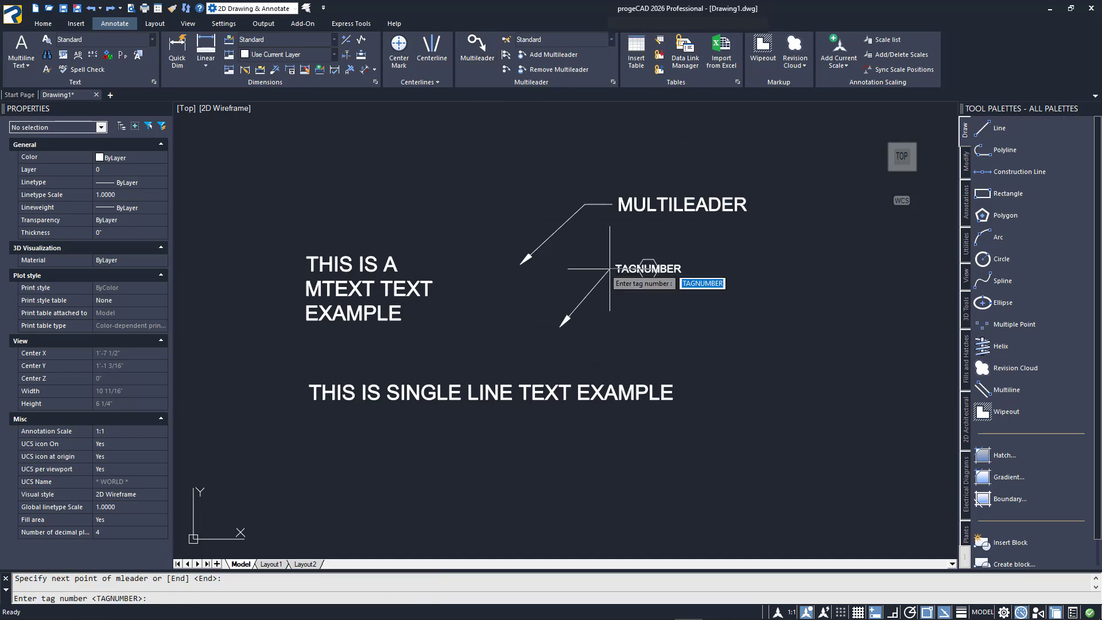
text(1)
key(Return)
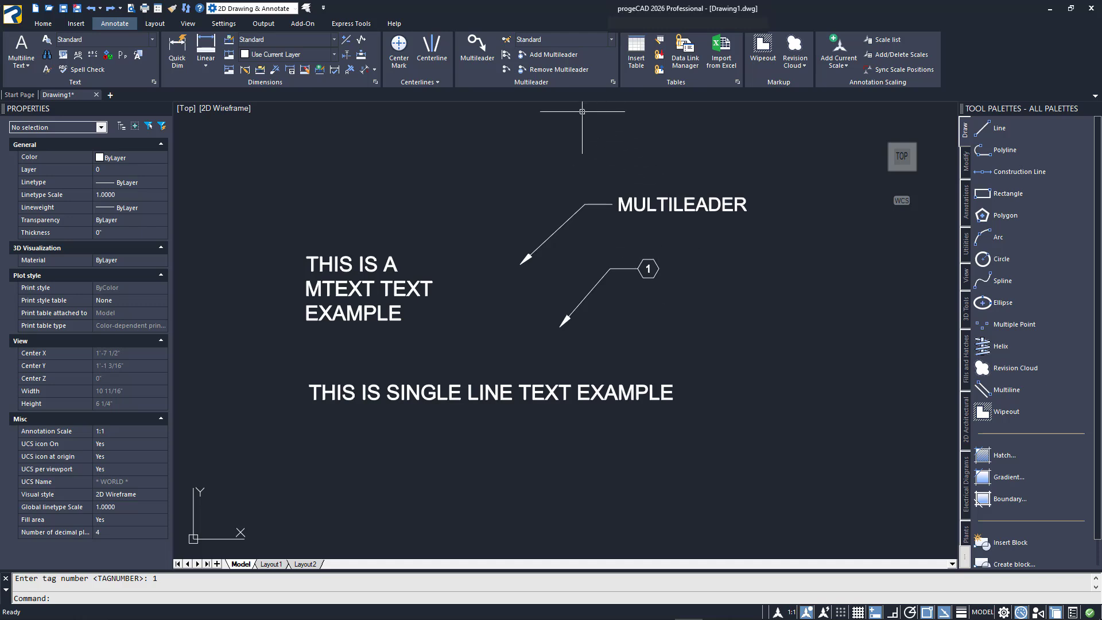
Add three more leader lines to the tag 1 multileader, pointing down, down-right and right
click(554, 56)
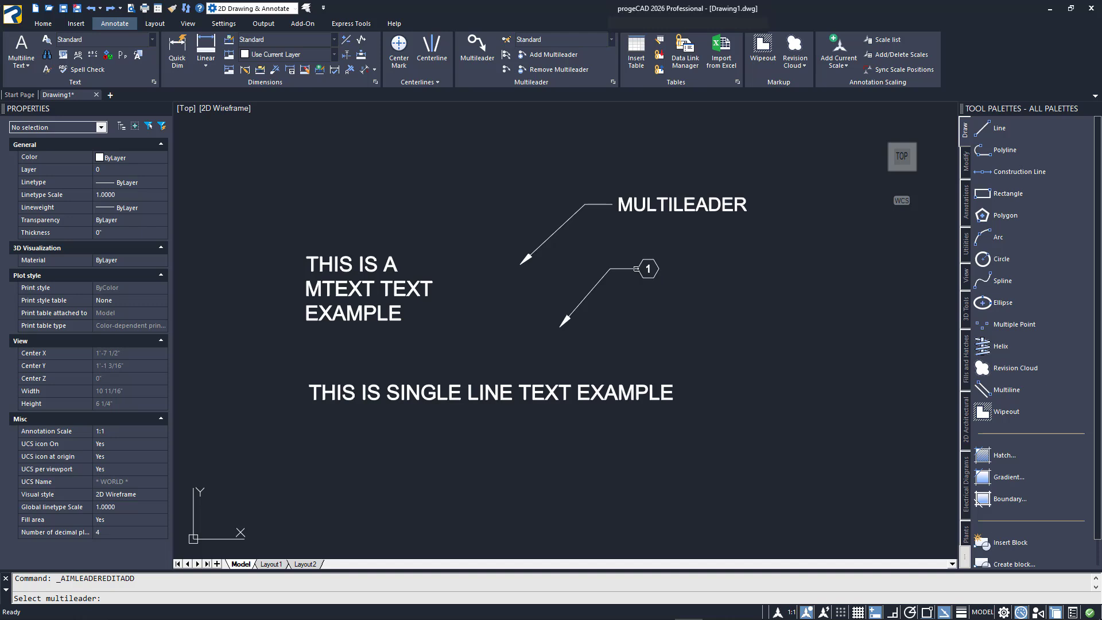
click(637, 270)
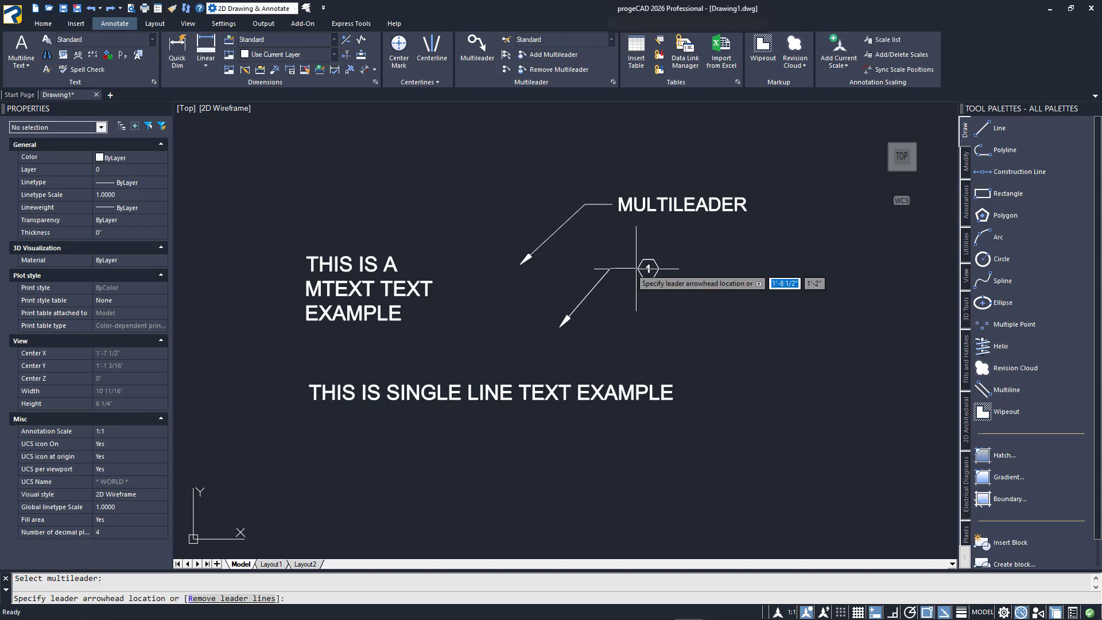
click(723, 315)
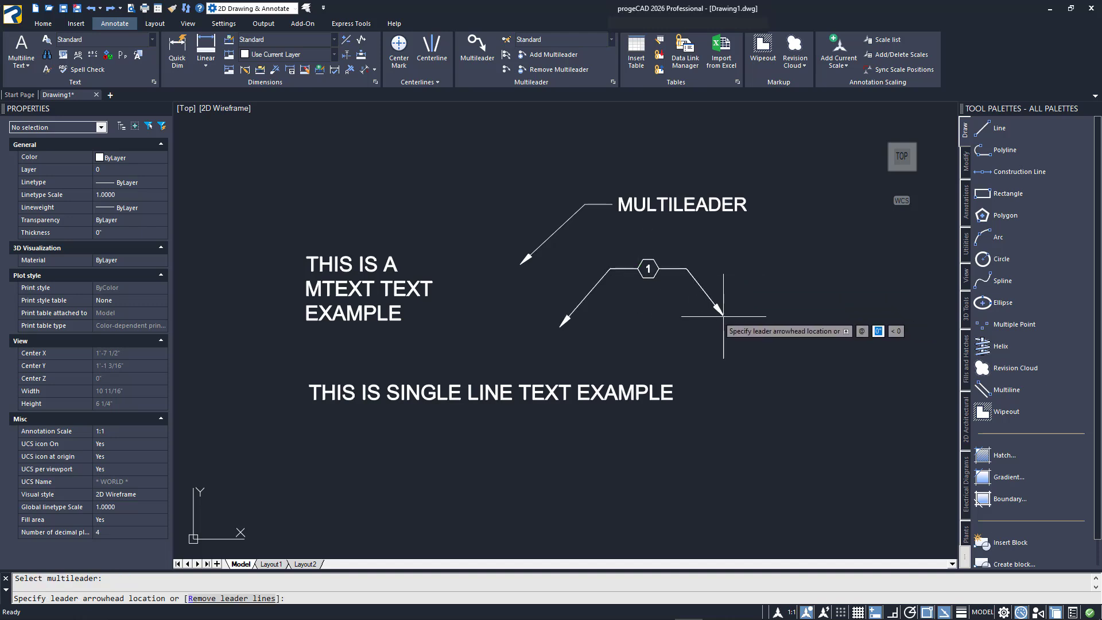
click(681, 336)
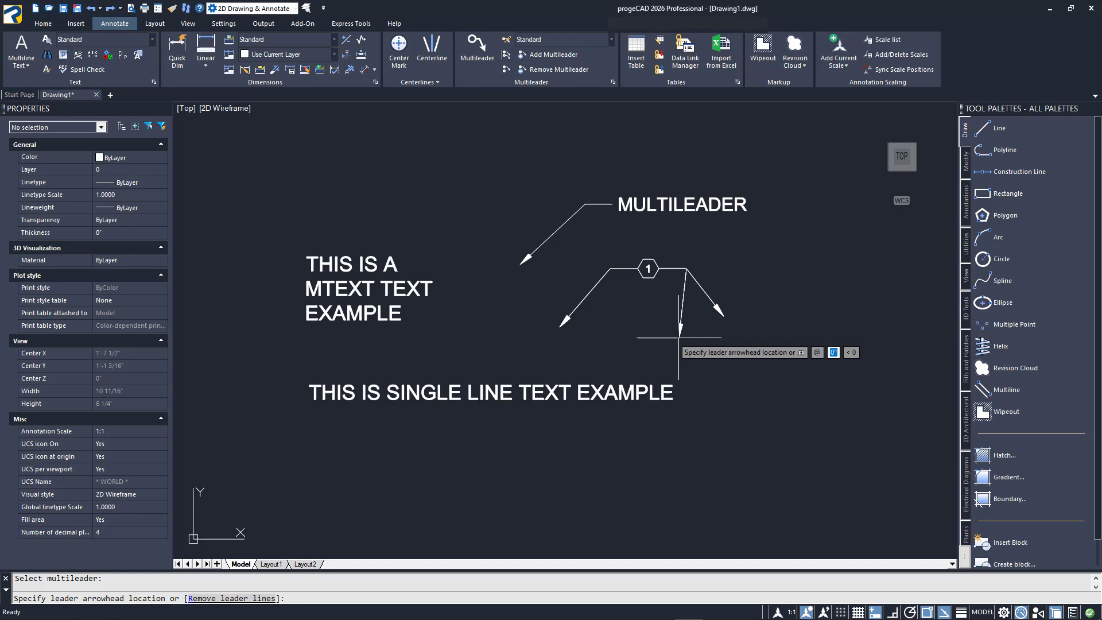
click(740, 258)
key(Return)
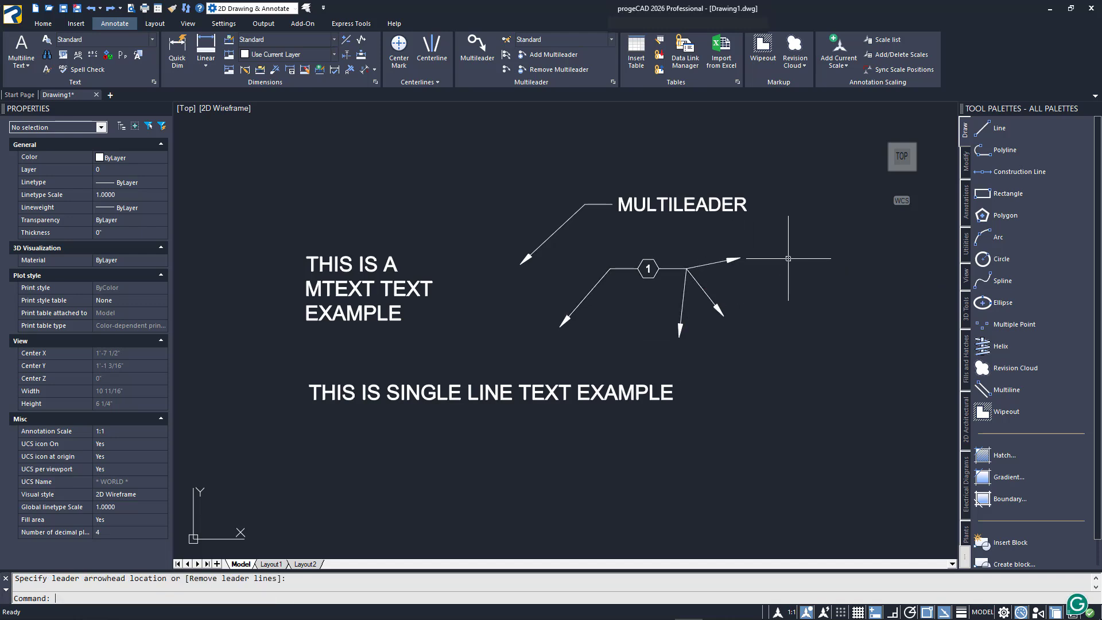